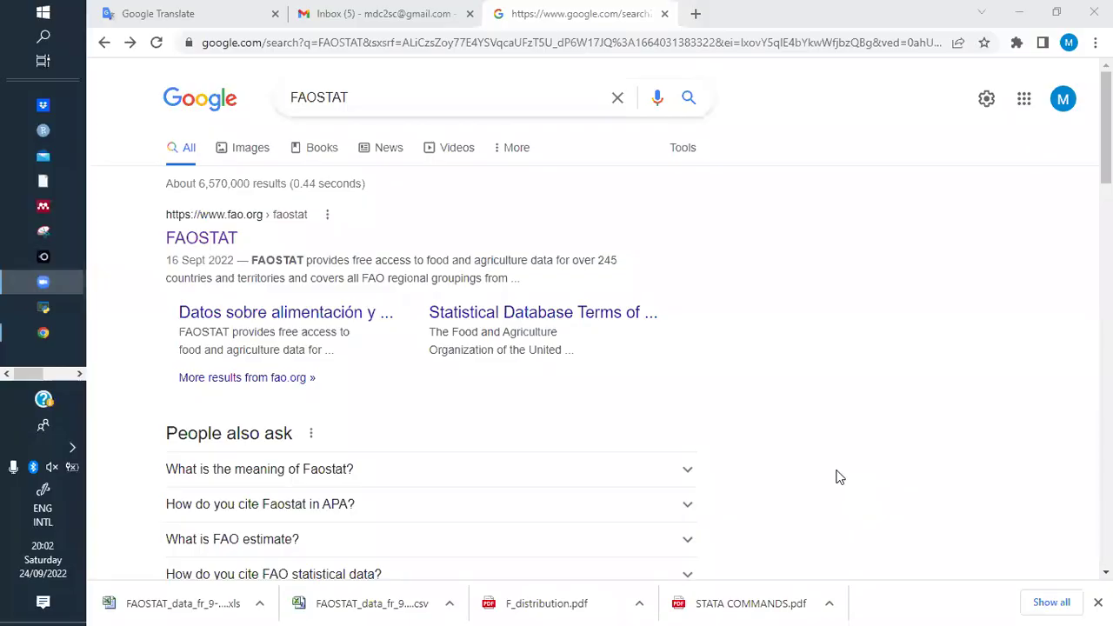
Open the FAOSTAT site from the search results and go to the Crops and livestock products dataset under Production
key(XF86AudioMute)
click(211, 246)
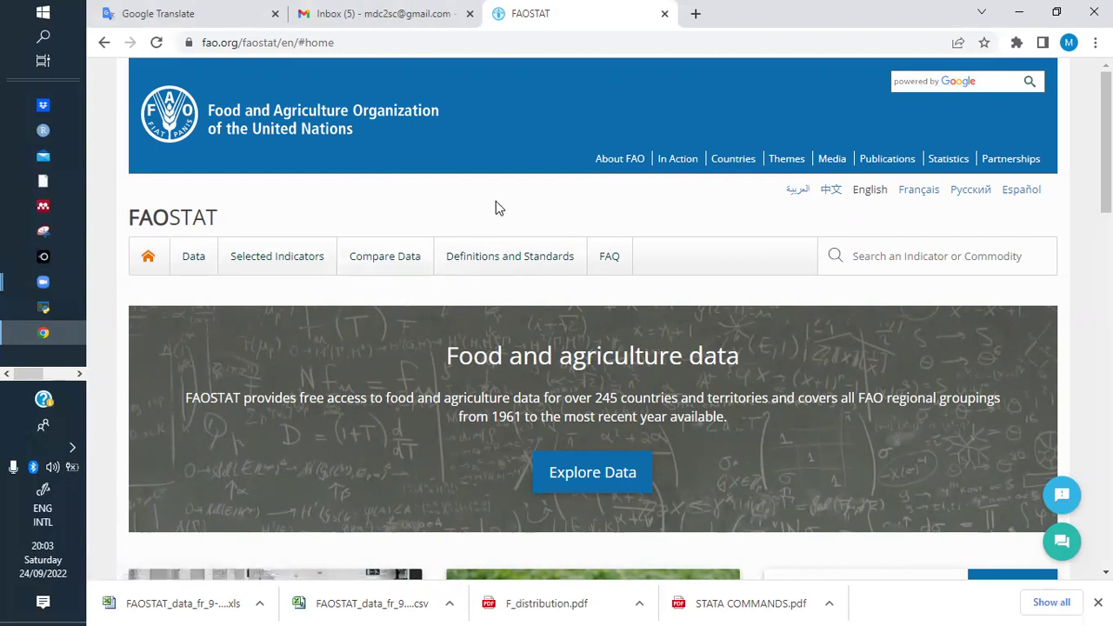
click(195, 261)
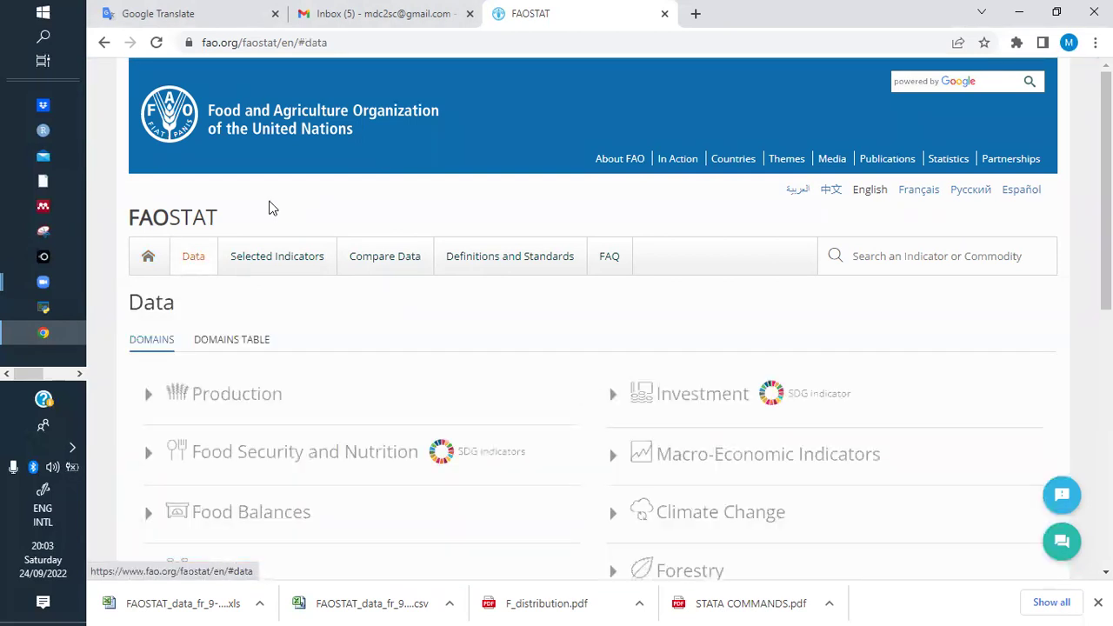
drag(1106, 191, 1106, 224)
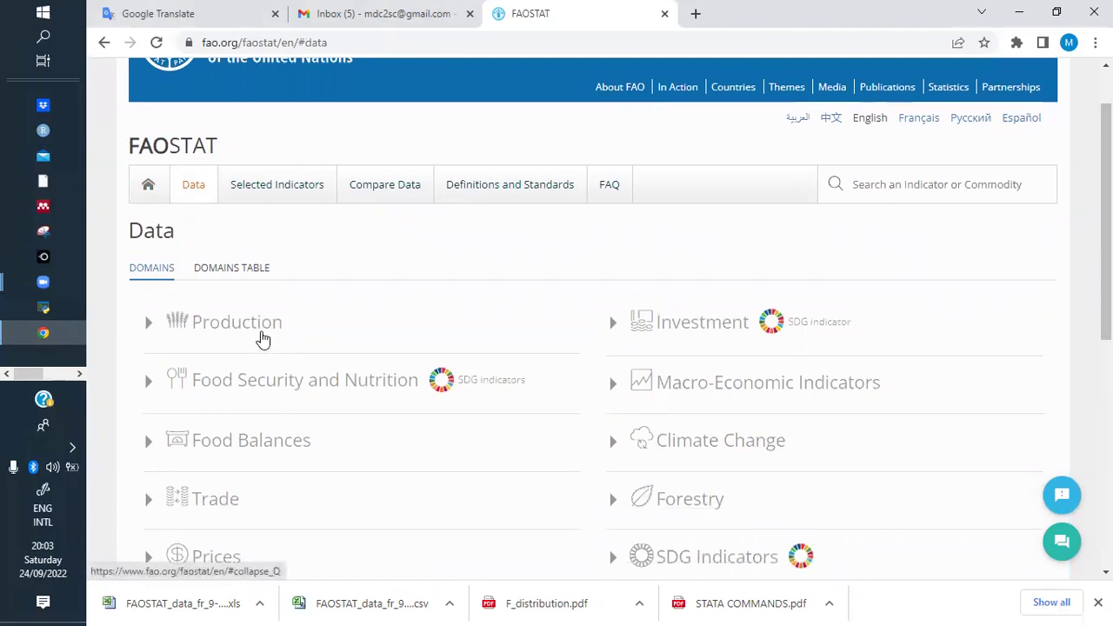
click(262, 339)
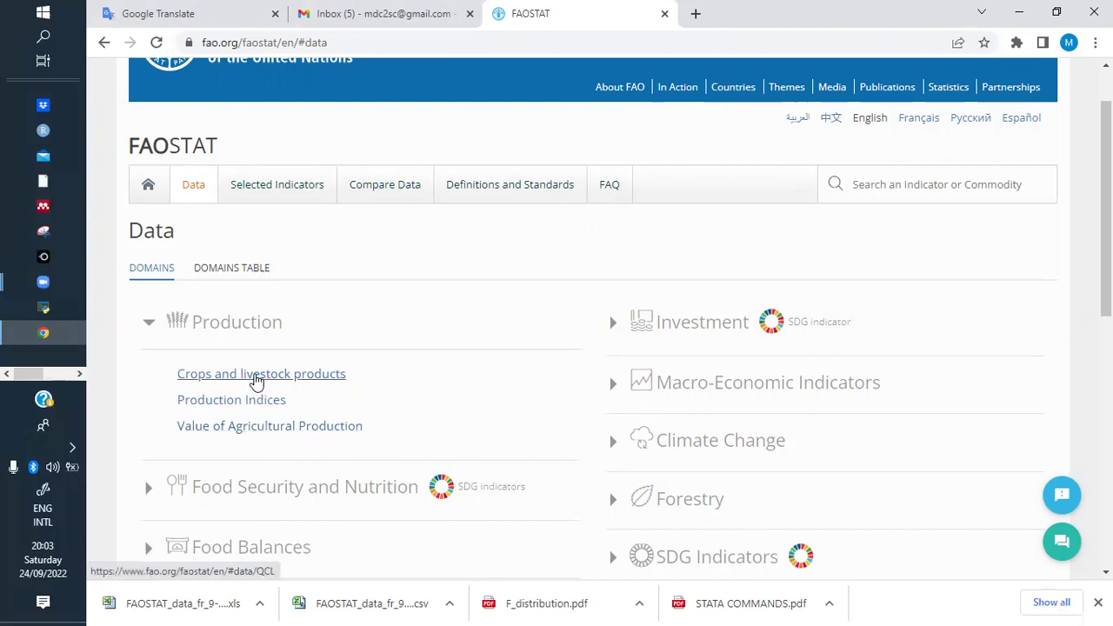
click(256, 375)
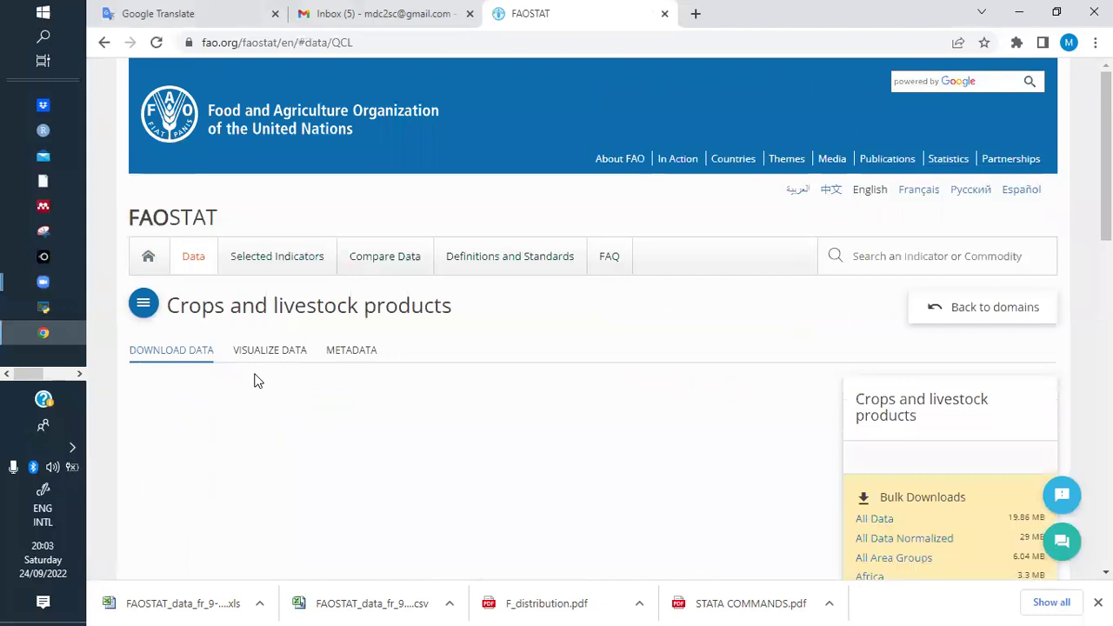
Select Togo as the country for the crops and livestock data query
scroll(831, 278, down, 1)
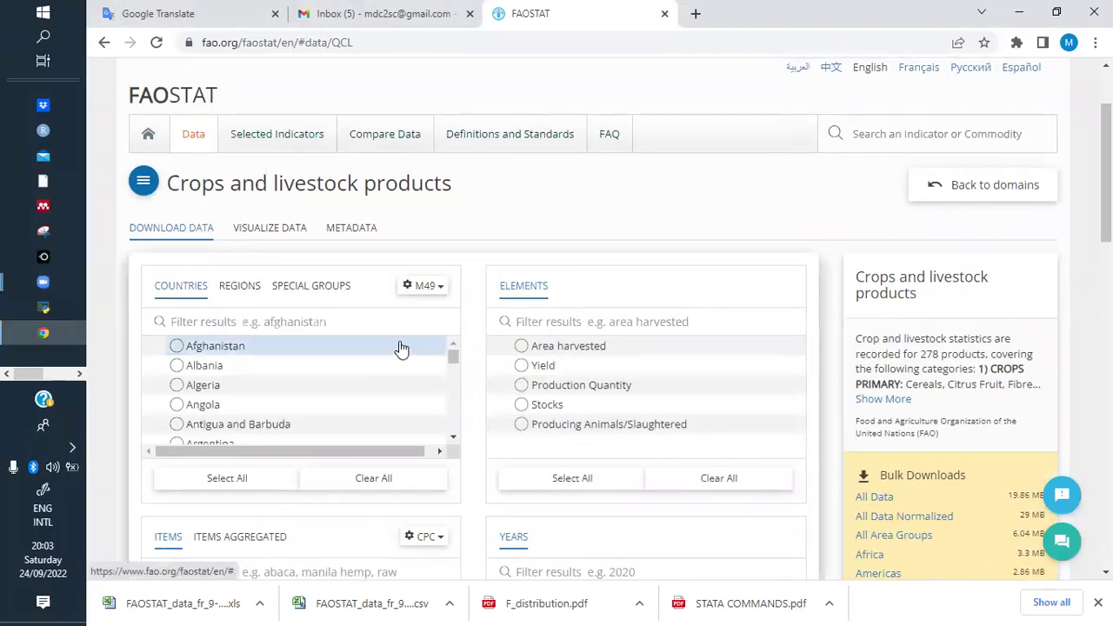
click(451, 439)
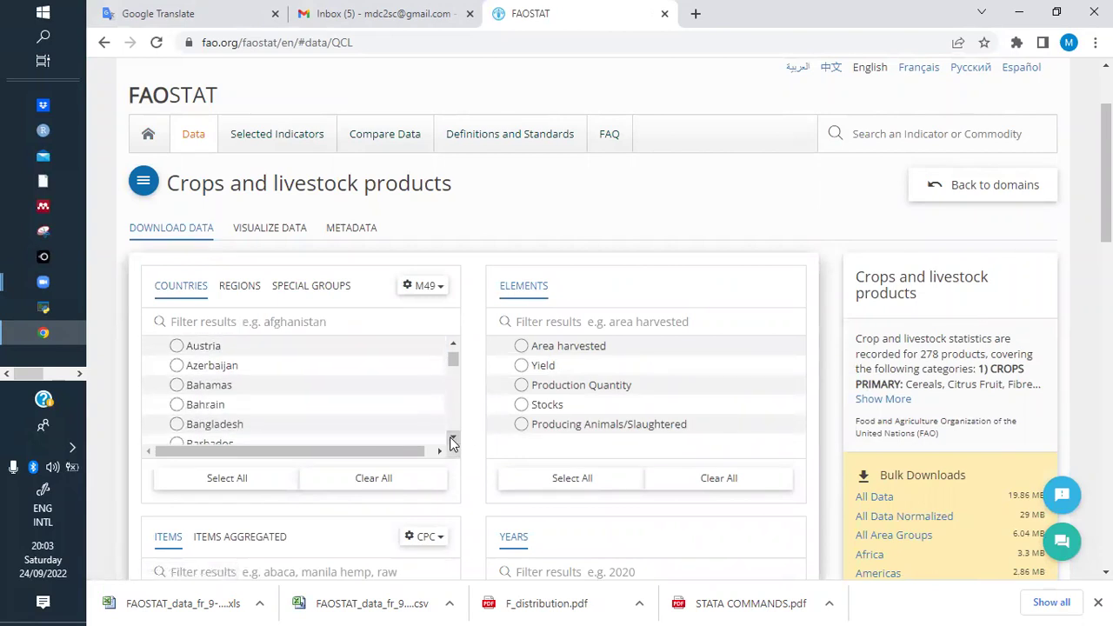
drag(450, 439, 451, 442)
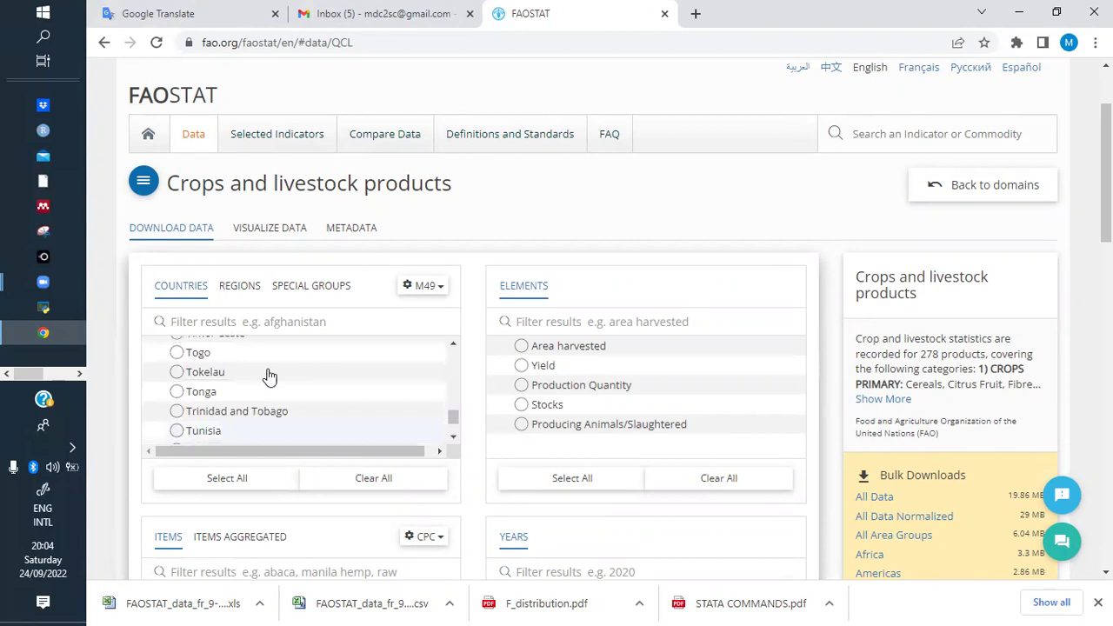
click(178, 353)
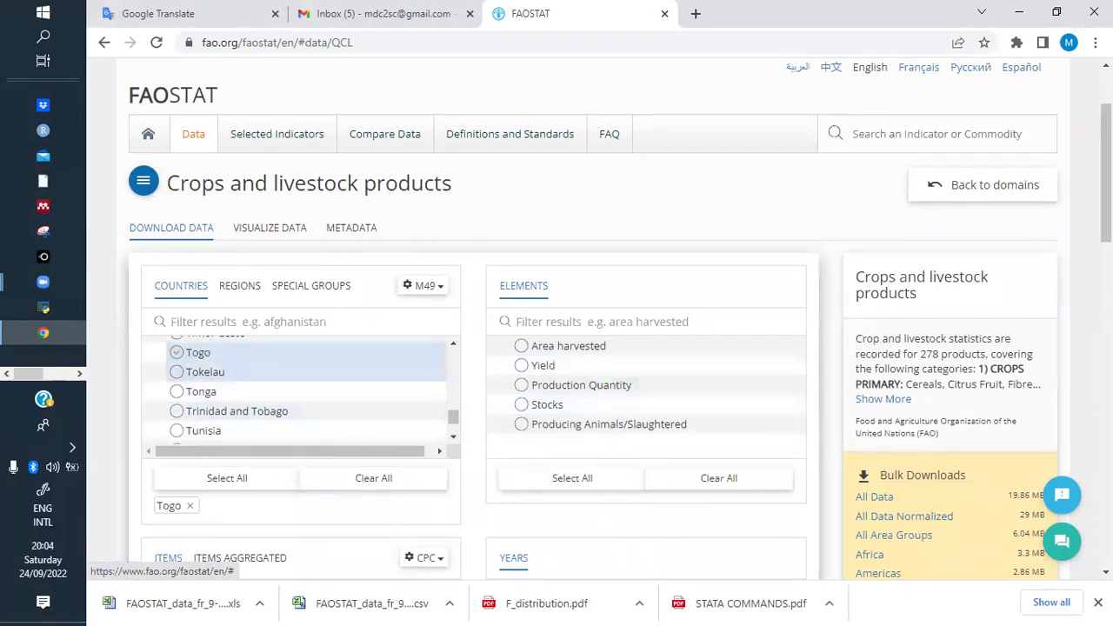
Filter the items by "soy" and select Soya beans under Crops Primary
scroll(556, 348, down, 4)
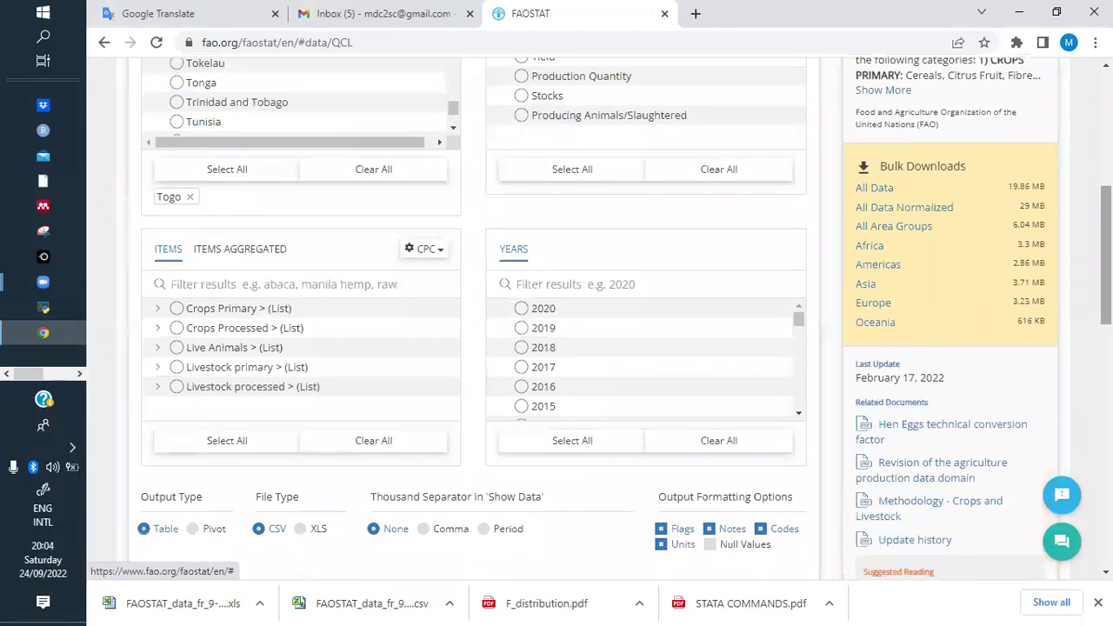
click(287, 283)
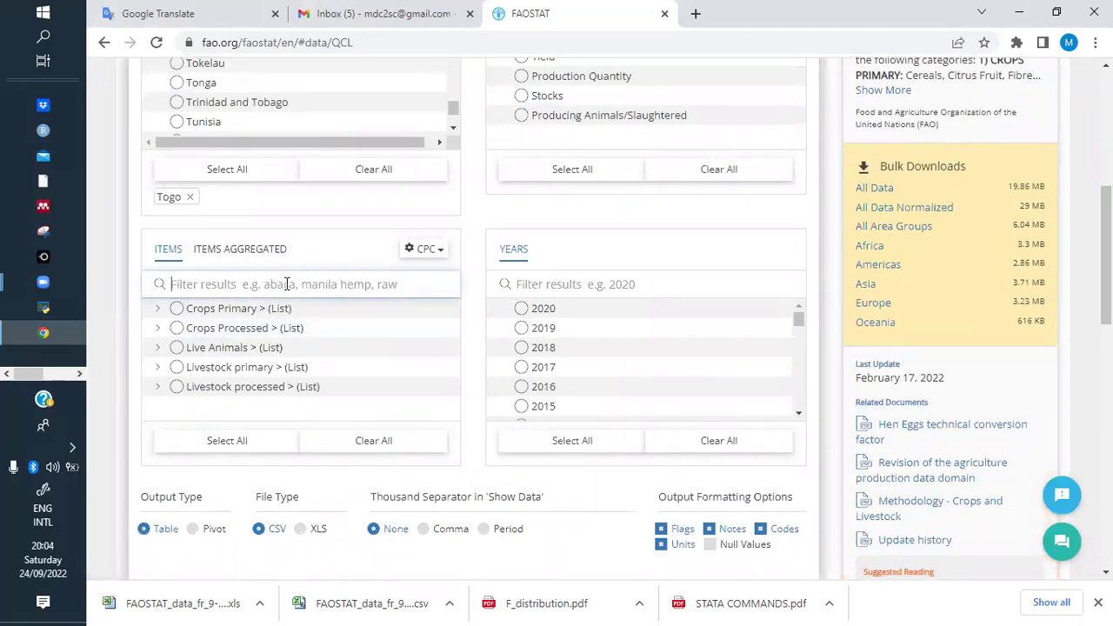
text(so)
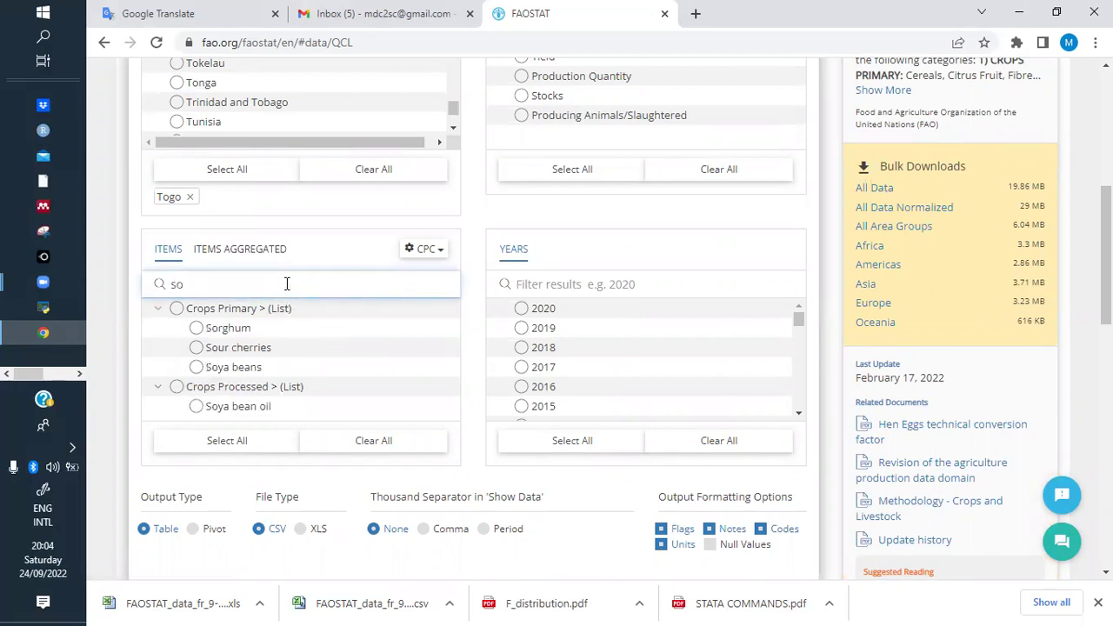
text(y)
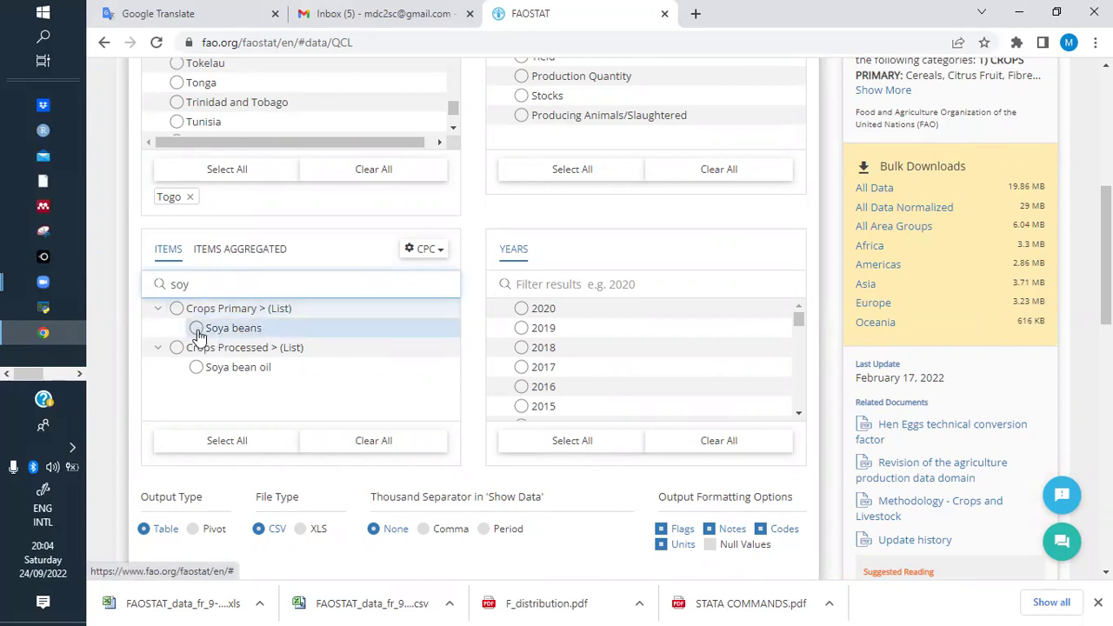
click(197, 328)
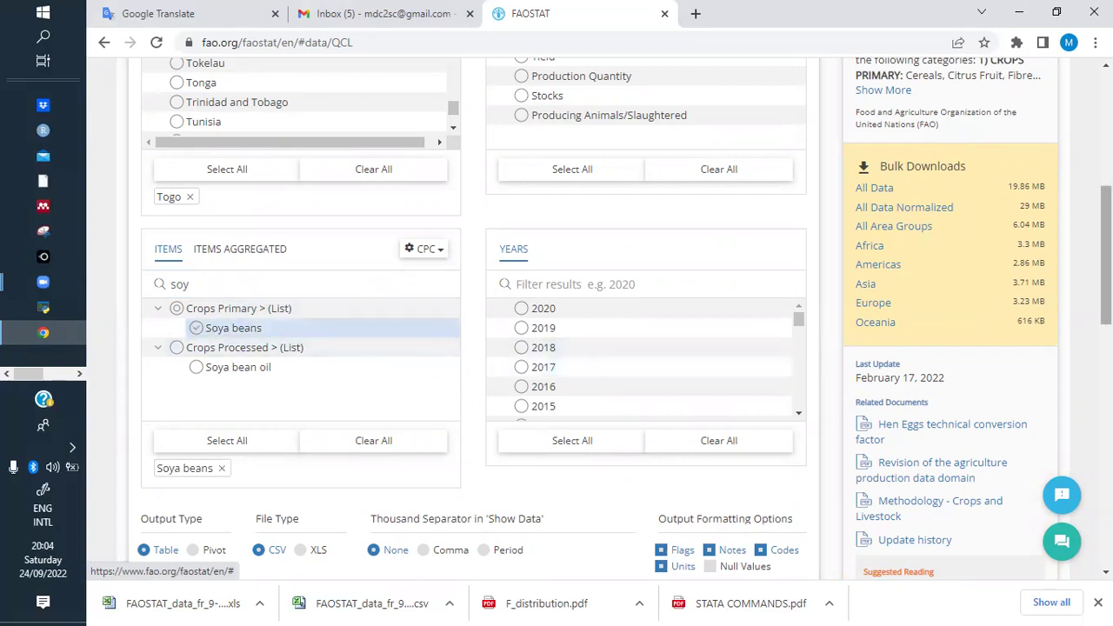
Examine the full range of years available for the query, from the most recent to the earliest
scroll(557, 313, down, 2)
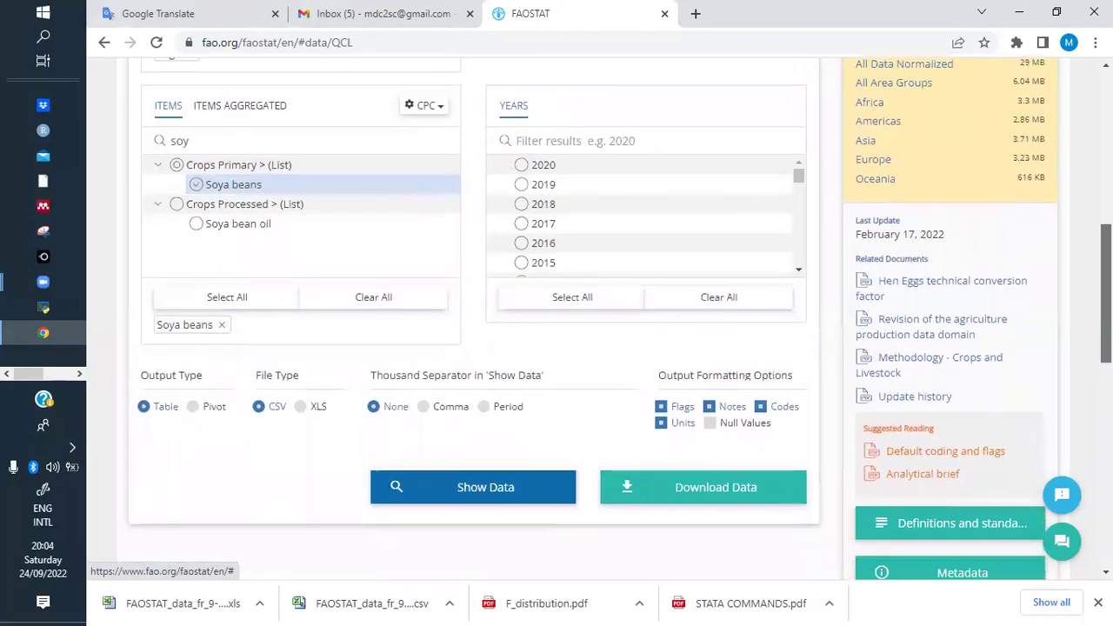
scroll(801, 306, up, 1)
click(798, 300)
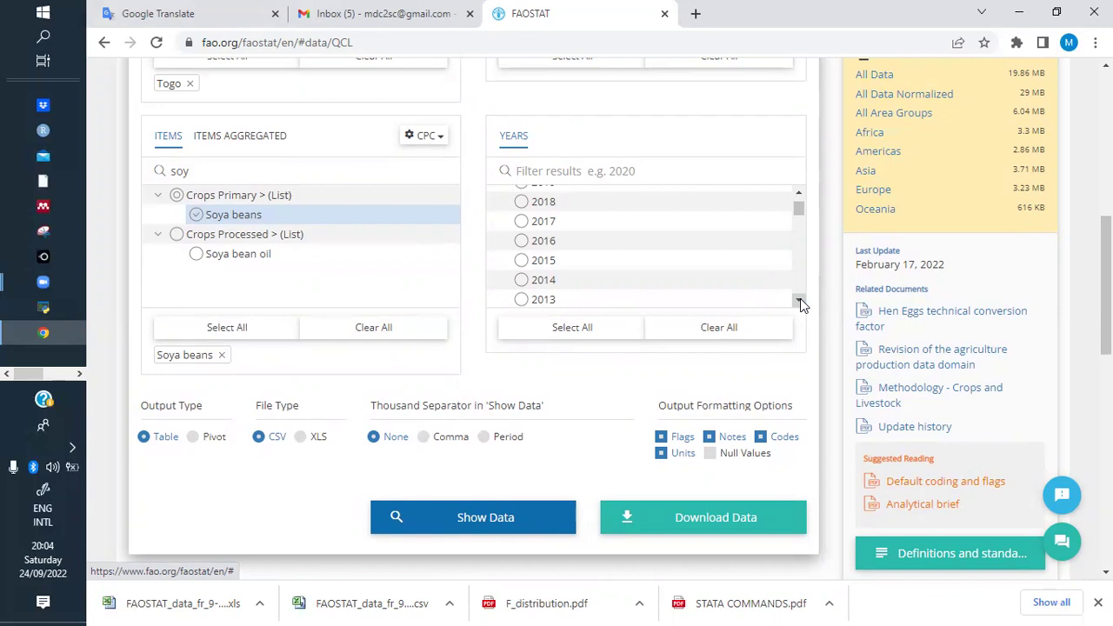
click(800, 298)
scroll(800, 224, down, 8)
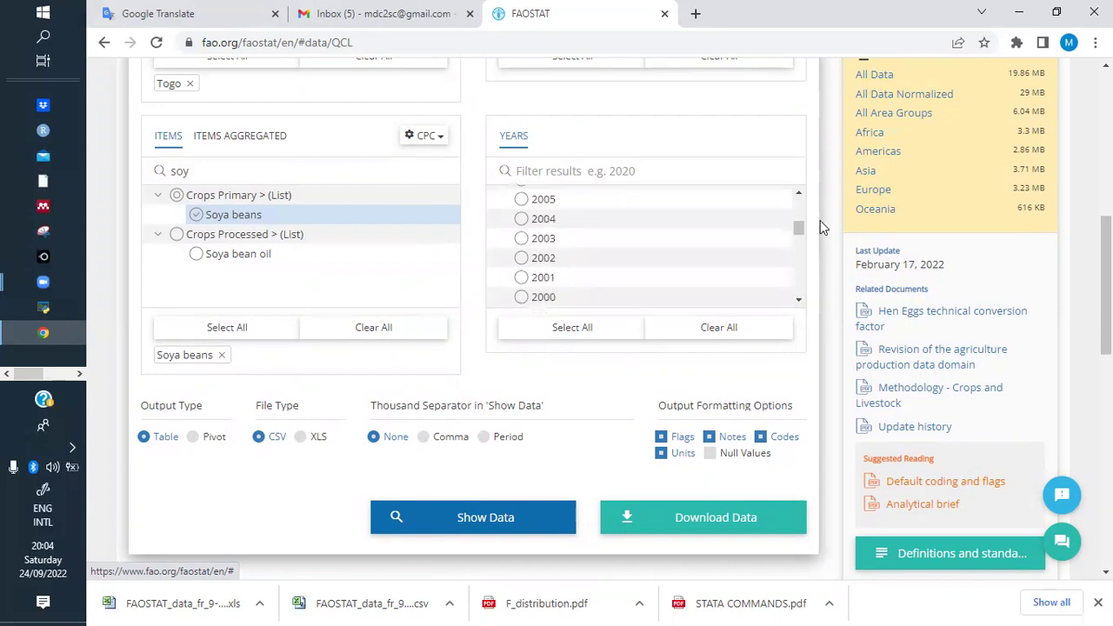
scroll(799, 287, down, 4)
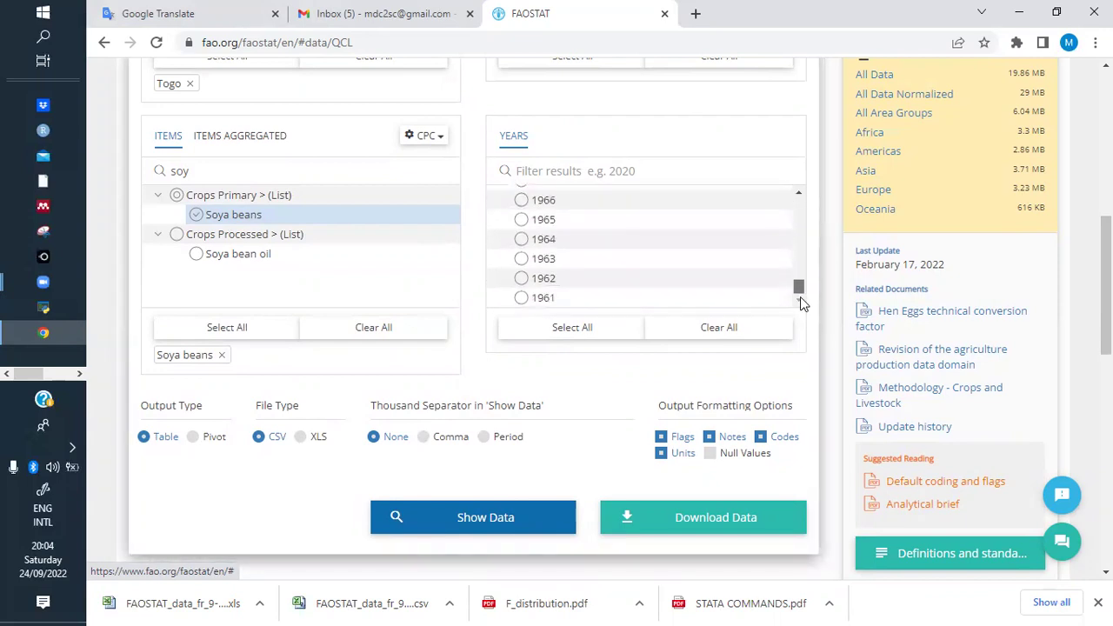
drag(800, 297, 802, 199)
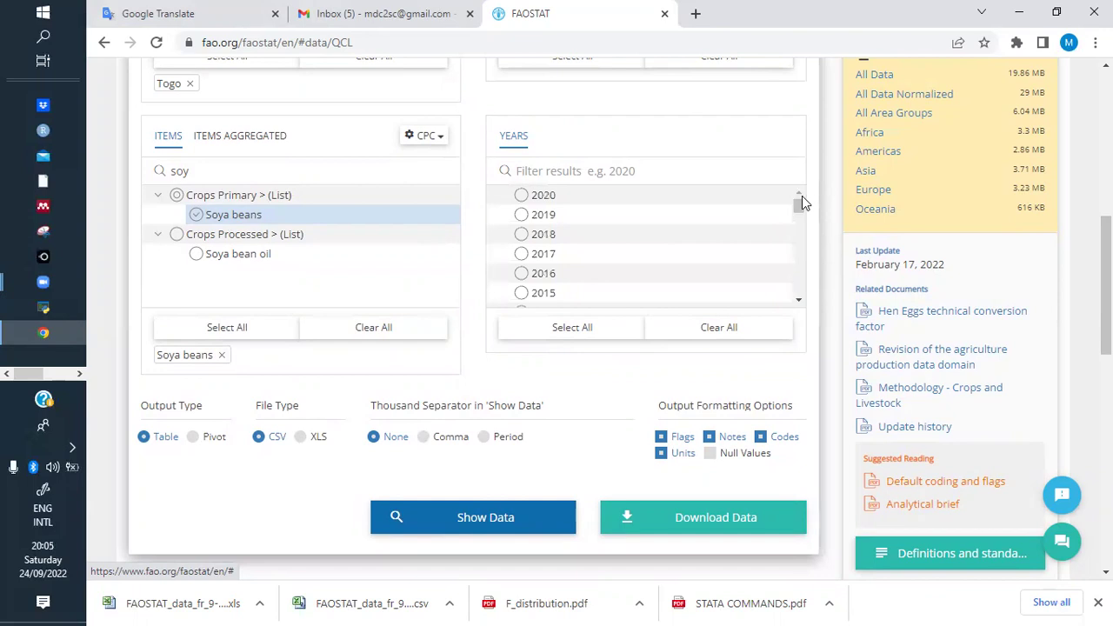
Select the years 2004, 2005, 2006 and 2007 for the query
click(800, 304)
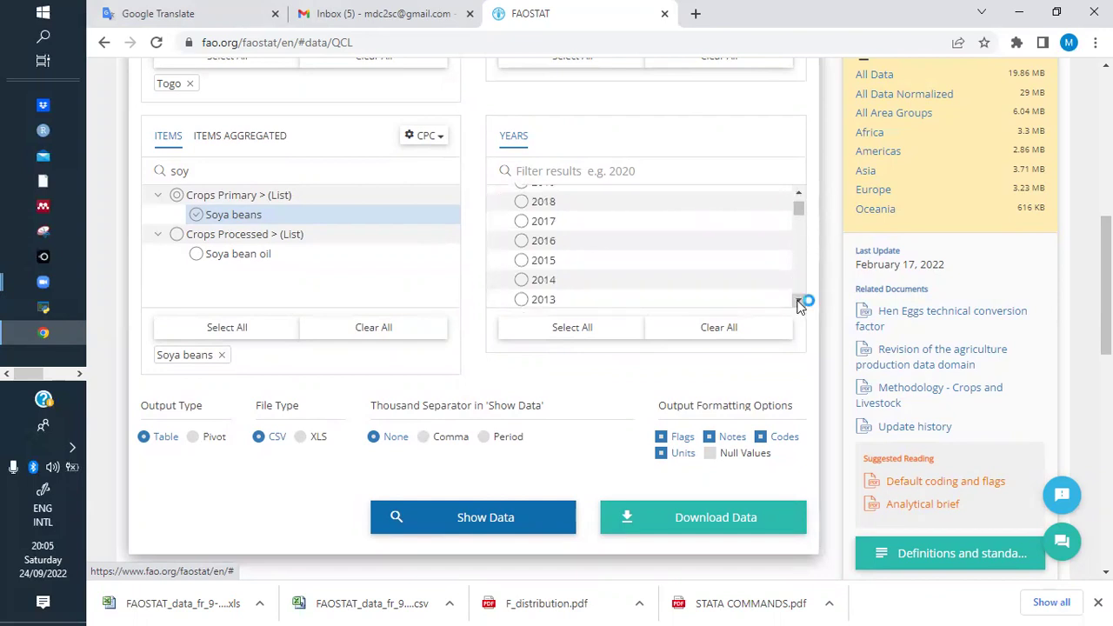
click(800, 304)
click(798, 303)
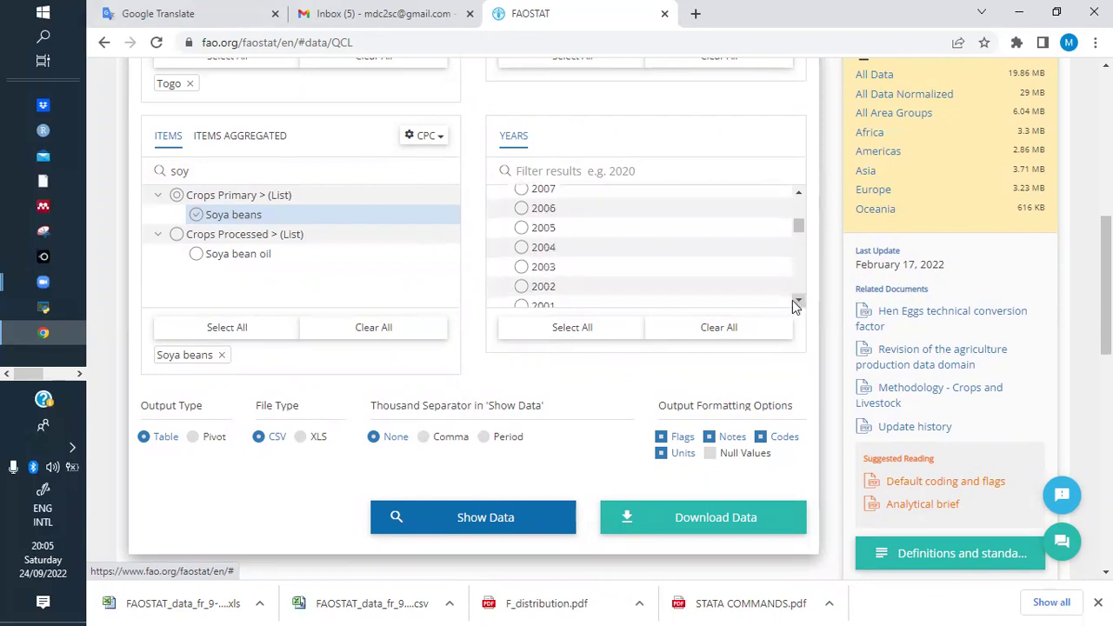
click(524, 249)
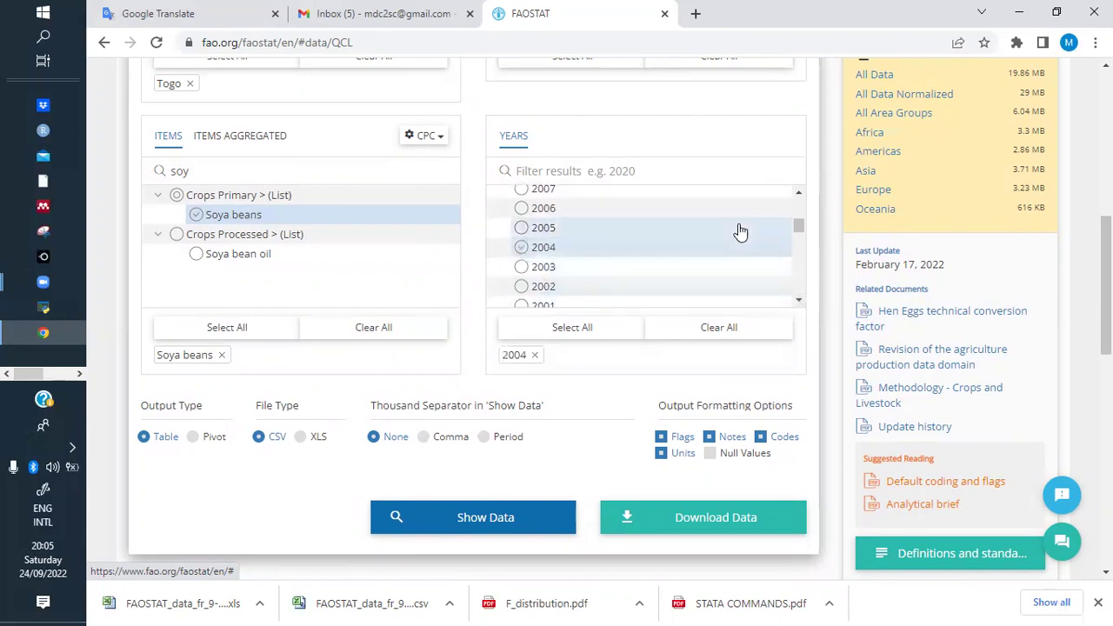
click(524, 231)
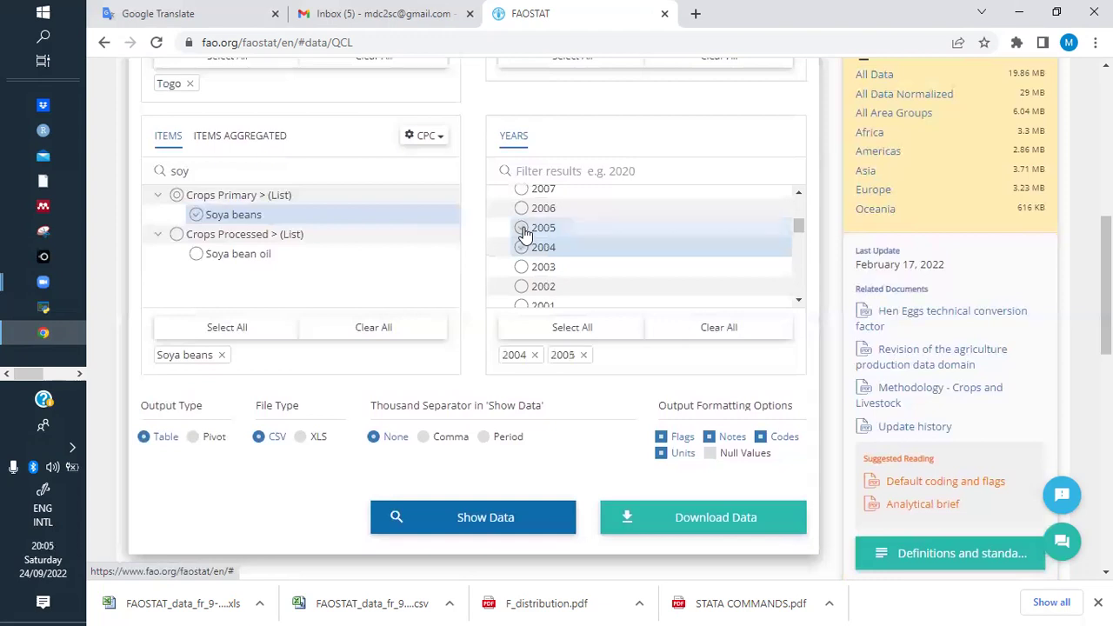
click(523, 210)
click(523, 198)
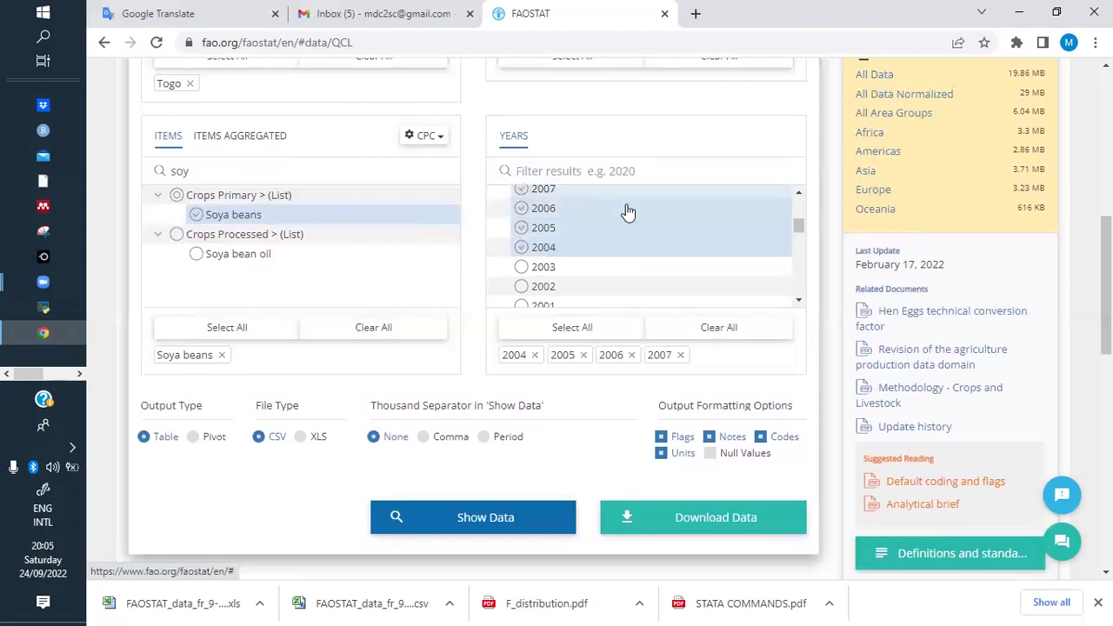
Add every year from 2008 through 2014 to the selected years
click(798, 192)
click(798, 192)
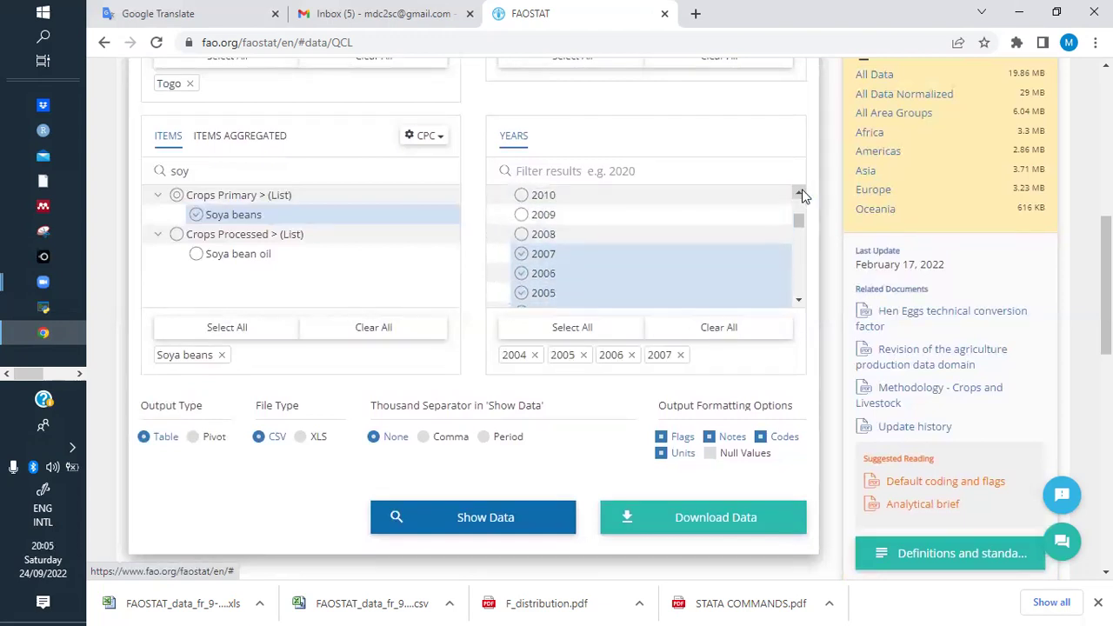
click(522, 234)
click(521, 216)
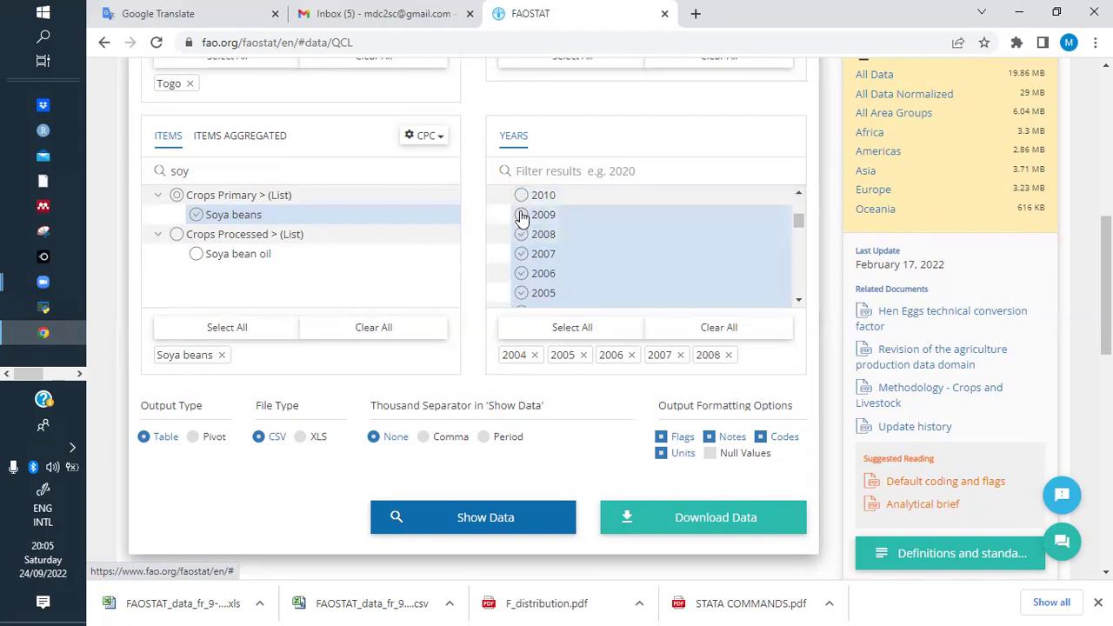
click(521, 194)
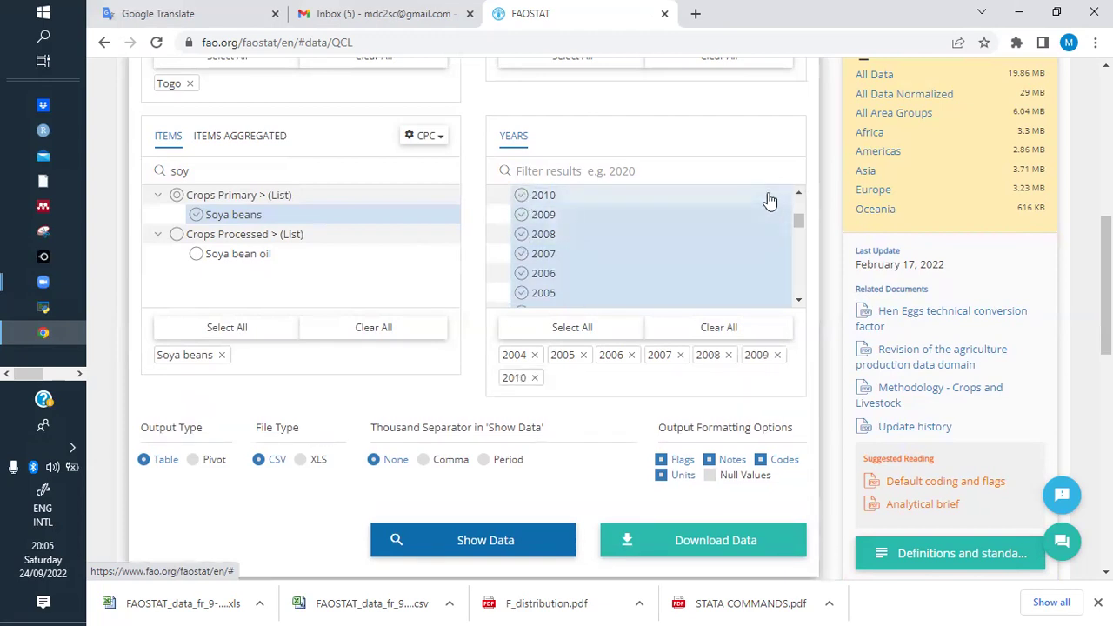
click(798, 192)
click(798, 192)
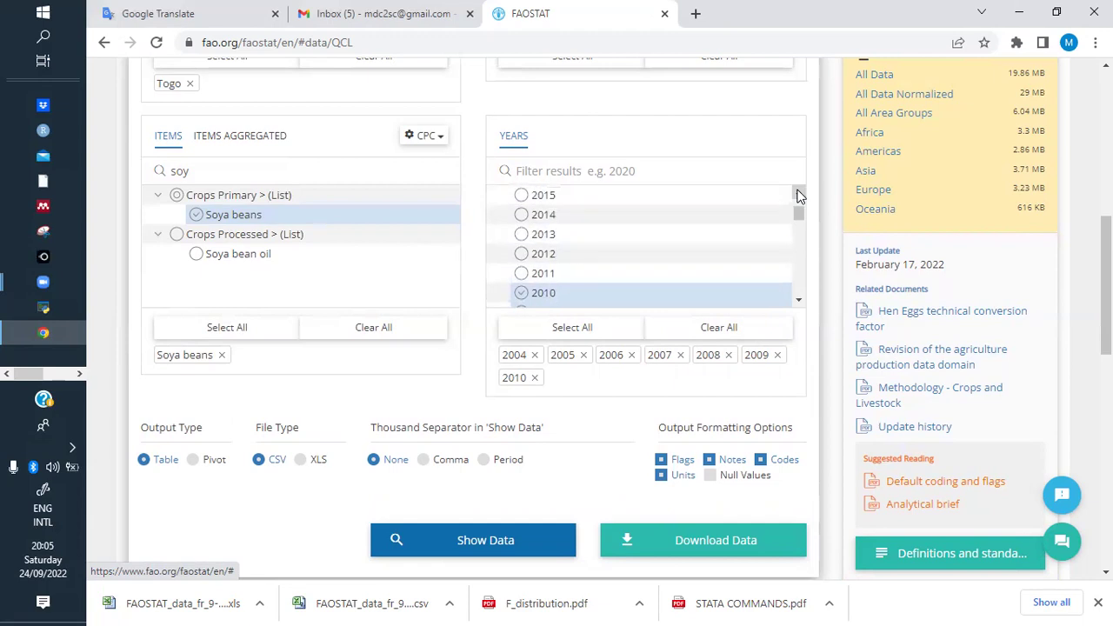
click(522, 274)
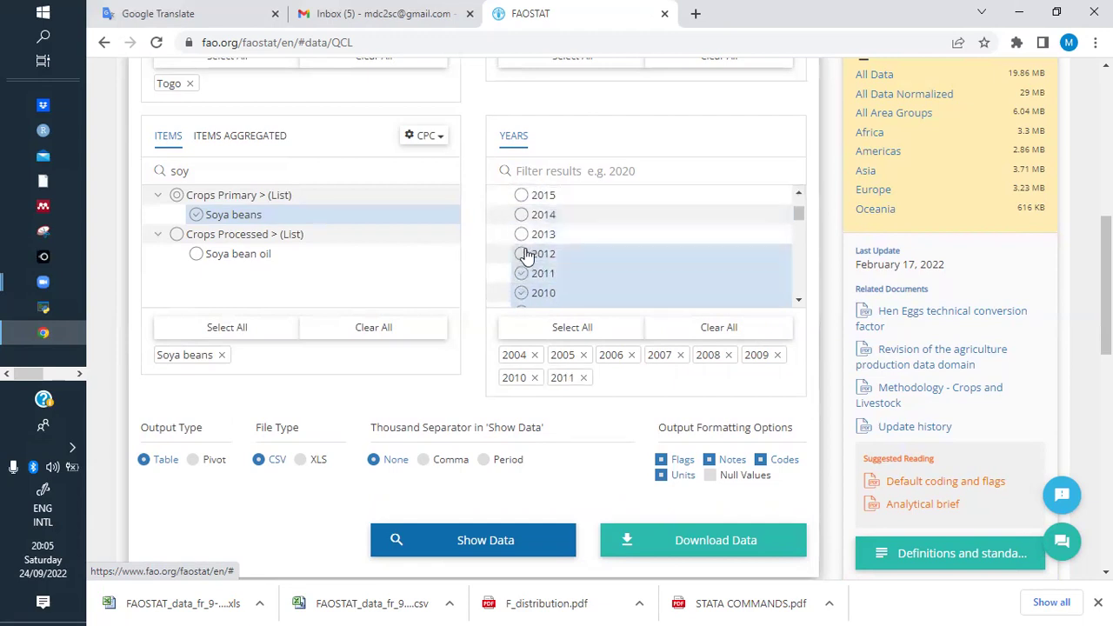
click(522, 254)
click(523, 234)
click(523, 218)
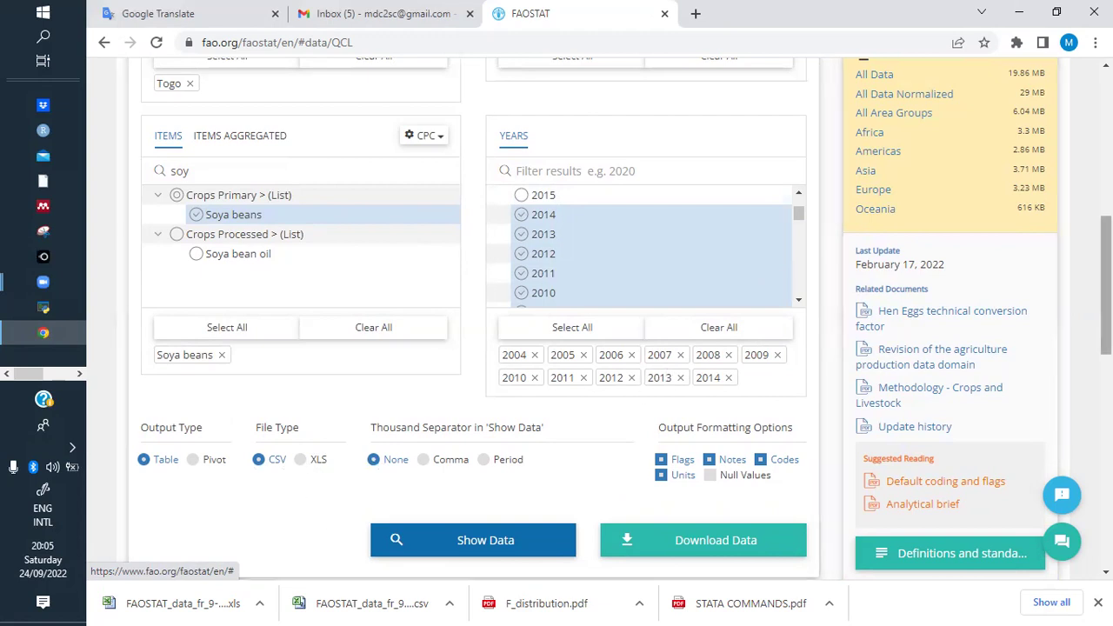
Select the Yield and Production Quantity elements and show the data for the chosen query
scroll(639, 389, up, 3)
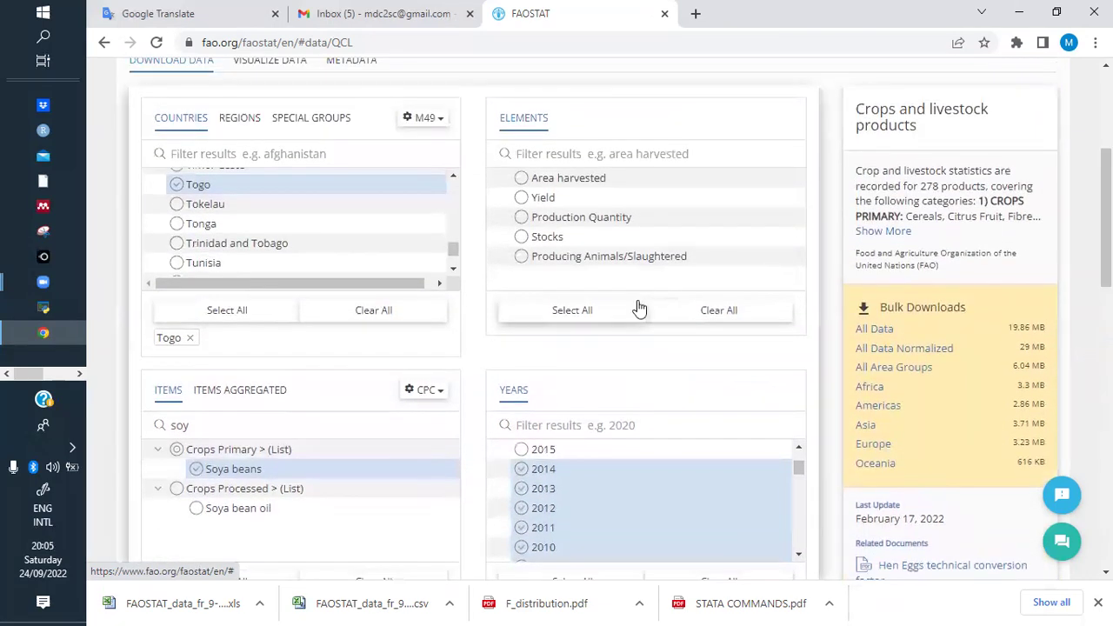
click(521, 201)
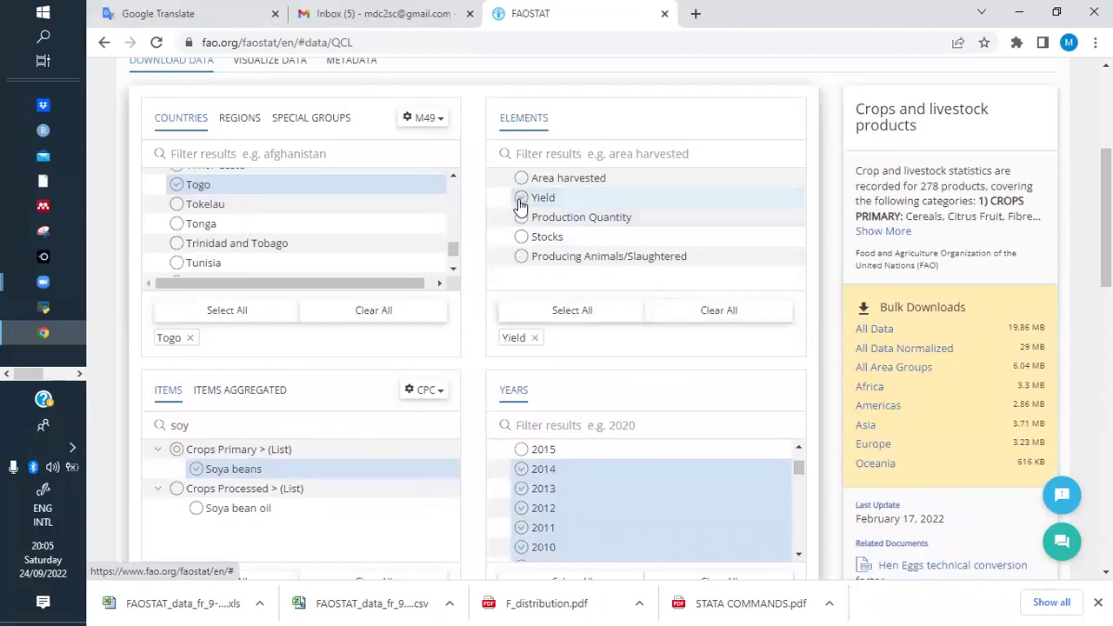
click(522, 223)
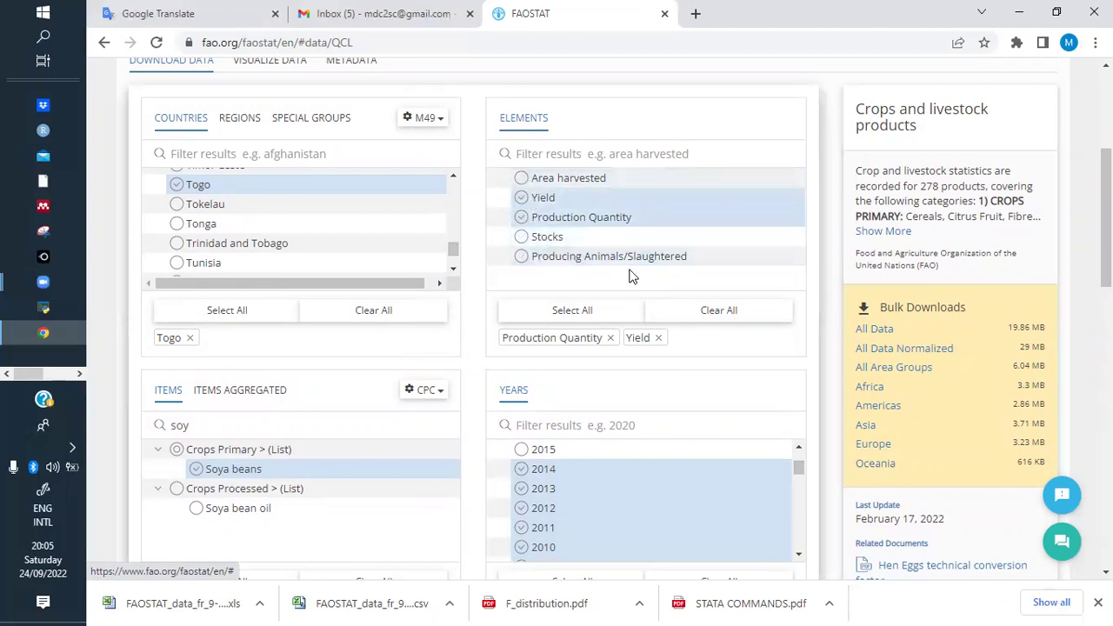
scroll(530, 261, down, 5)
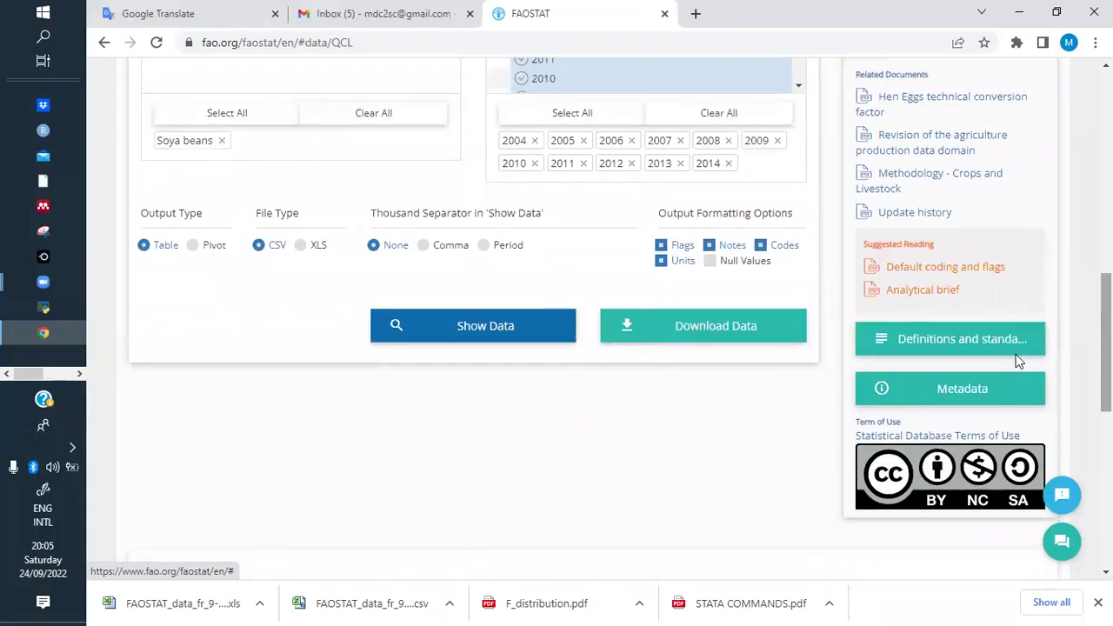
click(473, 327)
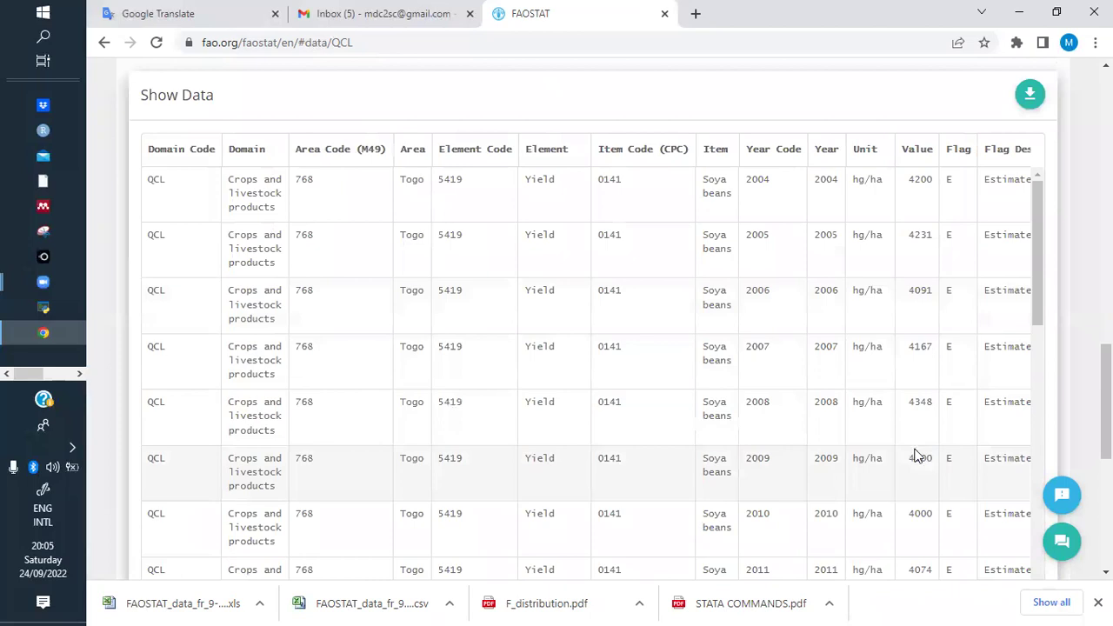
Download the displayed Togo soya bean data table and open the downloaded FAOSTAT CSV file
drag(1033, 261, 1049, 197)
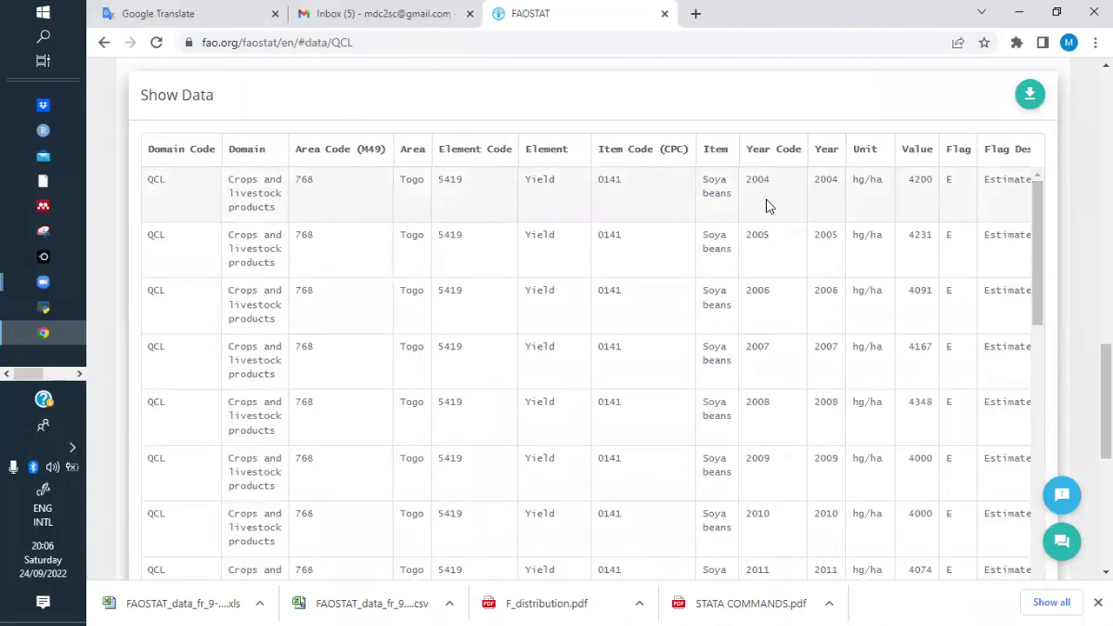
click(1029, 96)
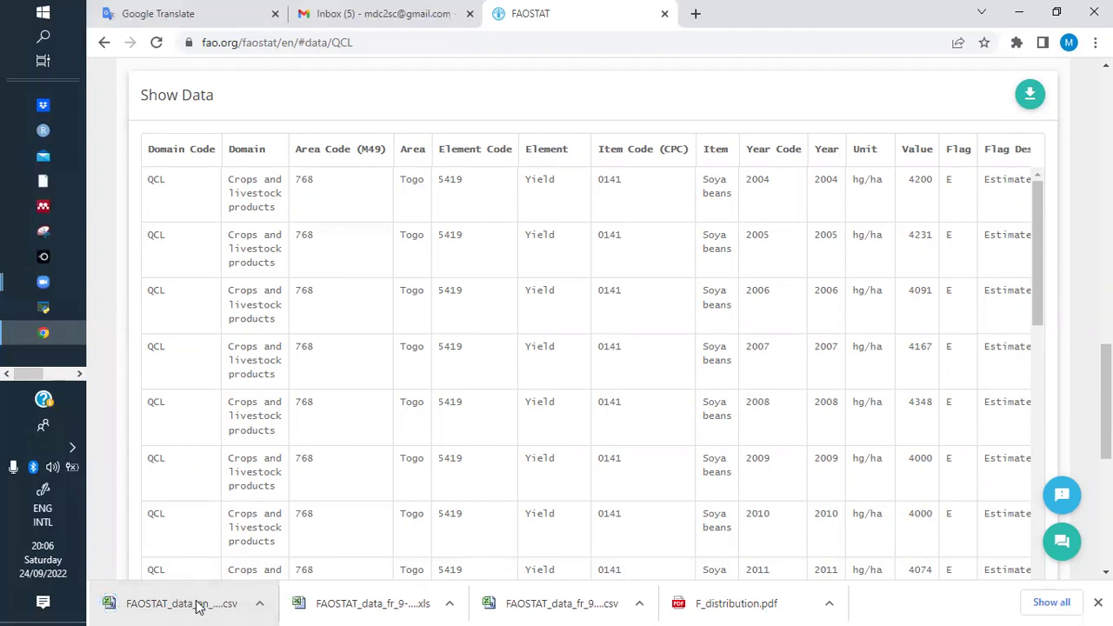
click(187, 606)
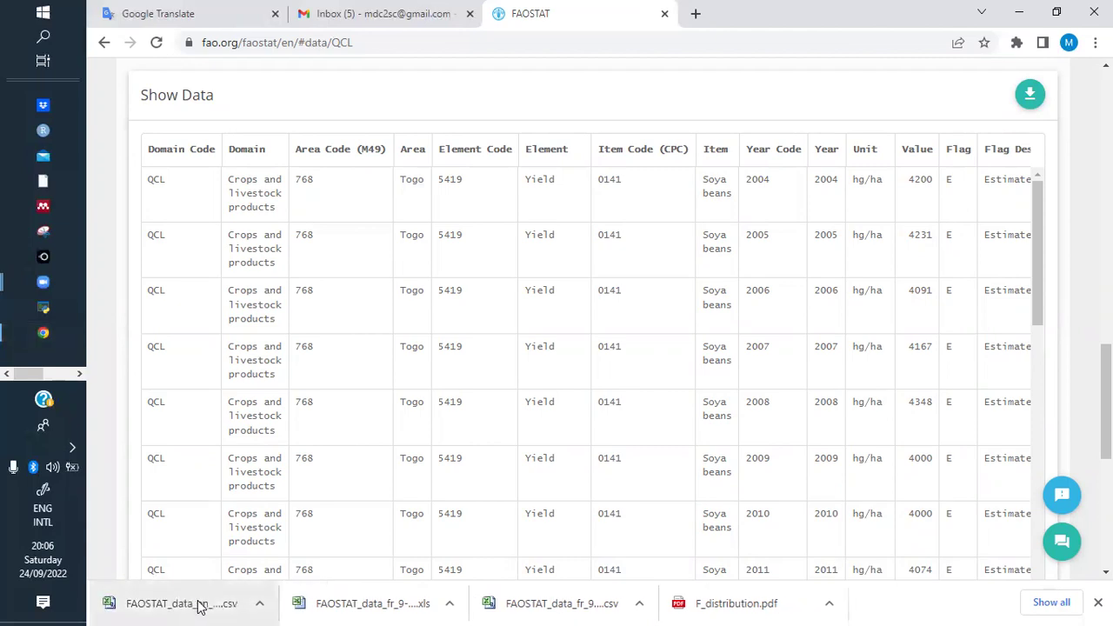
click(199, 605)
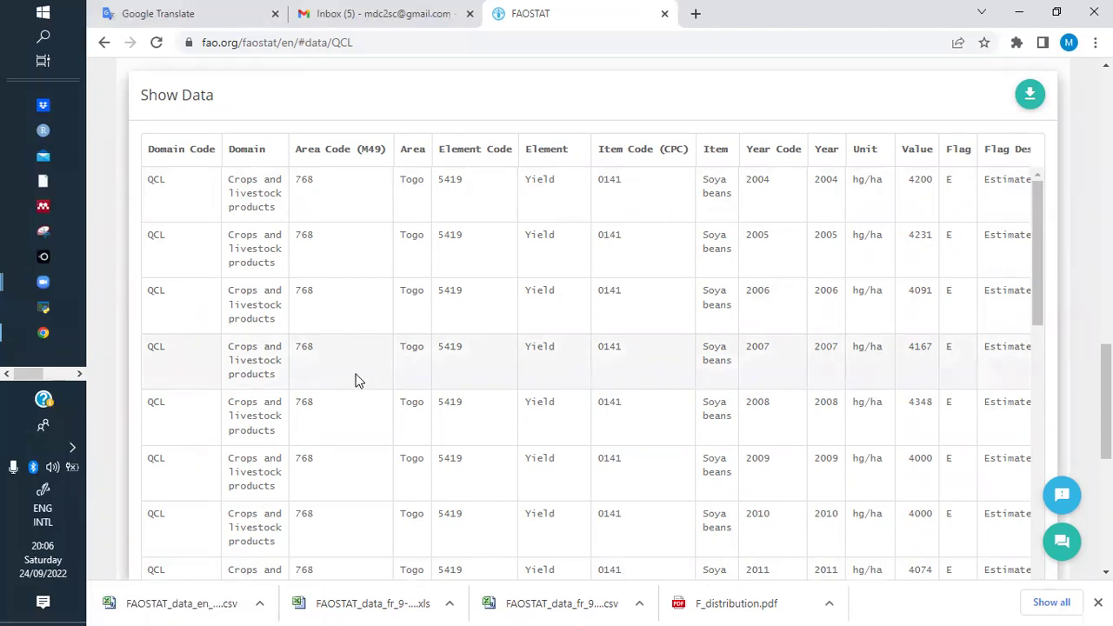
click(198, 604)
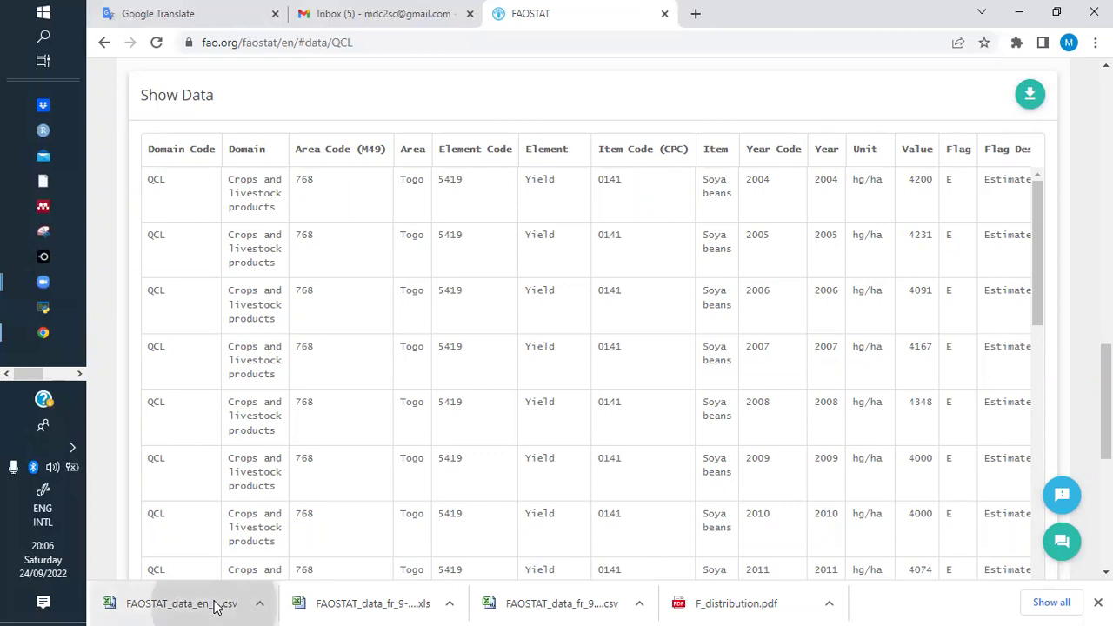
click(216, 607)
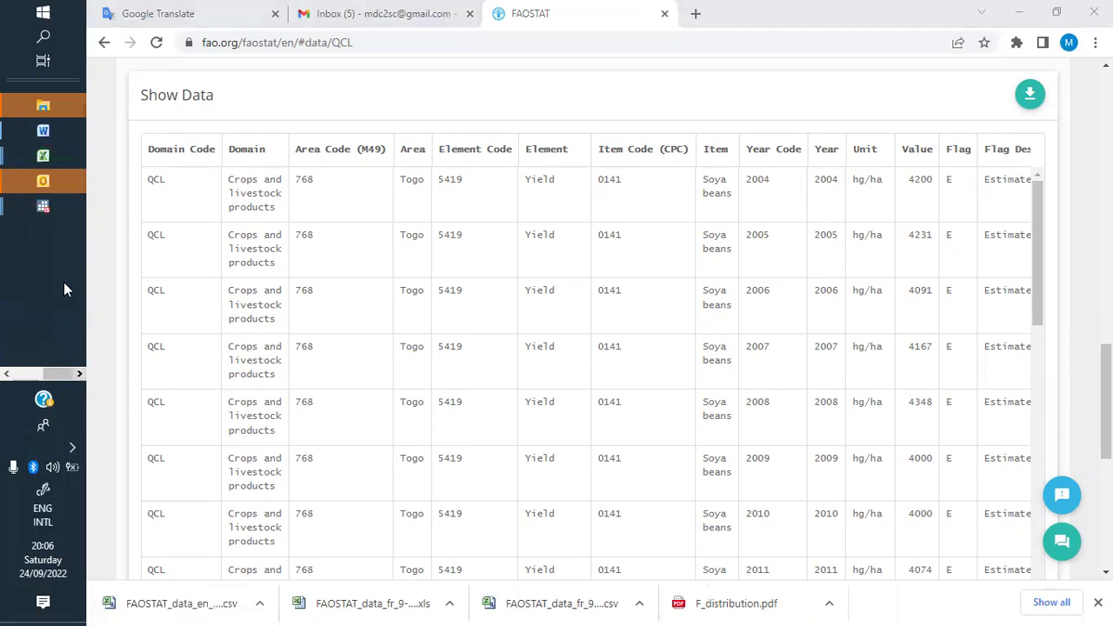
Switch to the FAOSTAT_data_en_9-24-2022 workbook in Excel and widen the Domain Code column to fit its heading
mouse_move(48, 151)
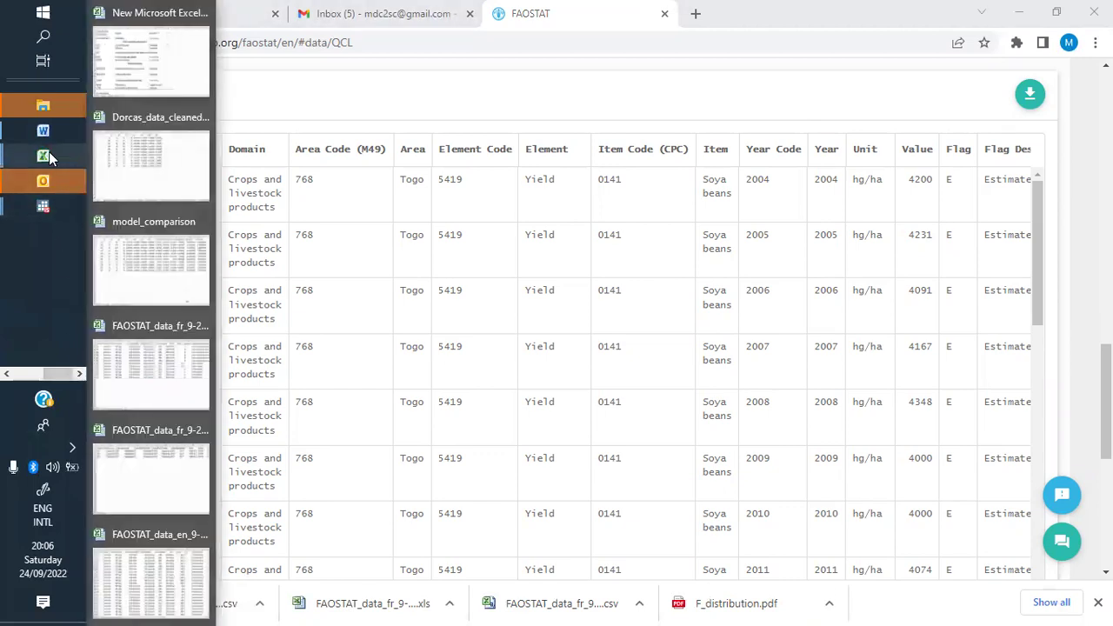
click(173, 593)
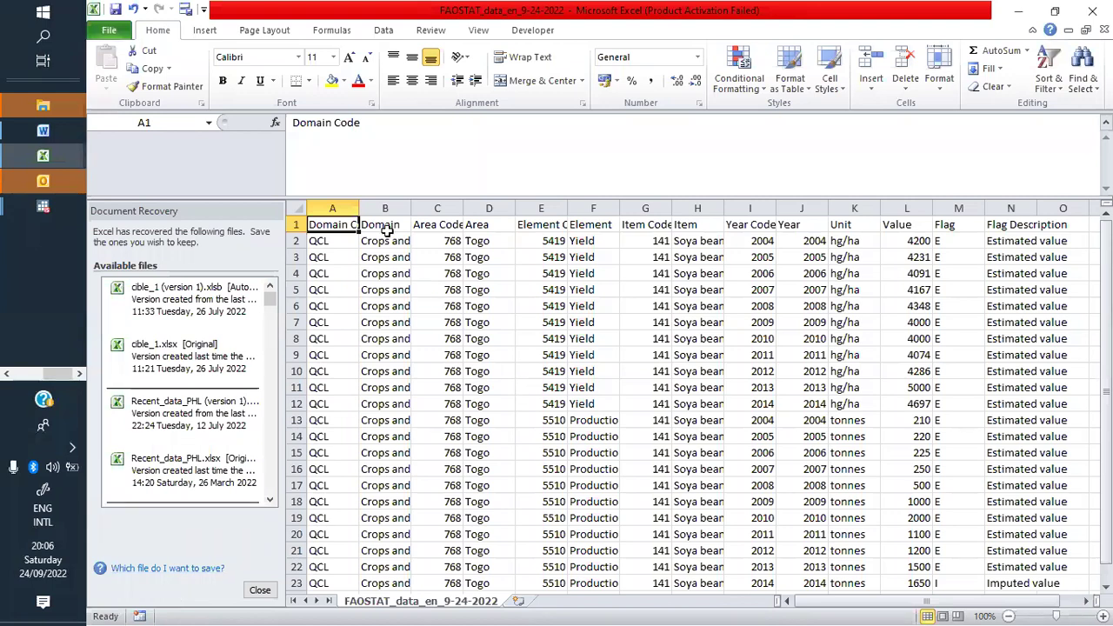
drag(359, 206, 378, 206)
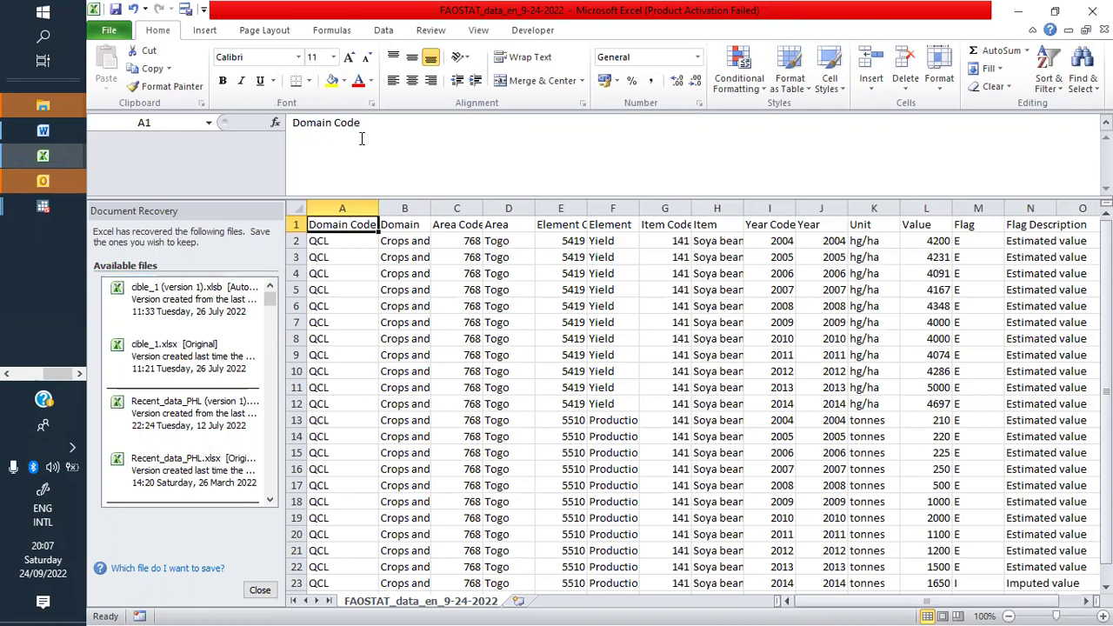
Return to FAOSTAT in Chrome, leave the crops and livestock query, and open the Selected Indicators country list
click(7, 373)
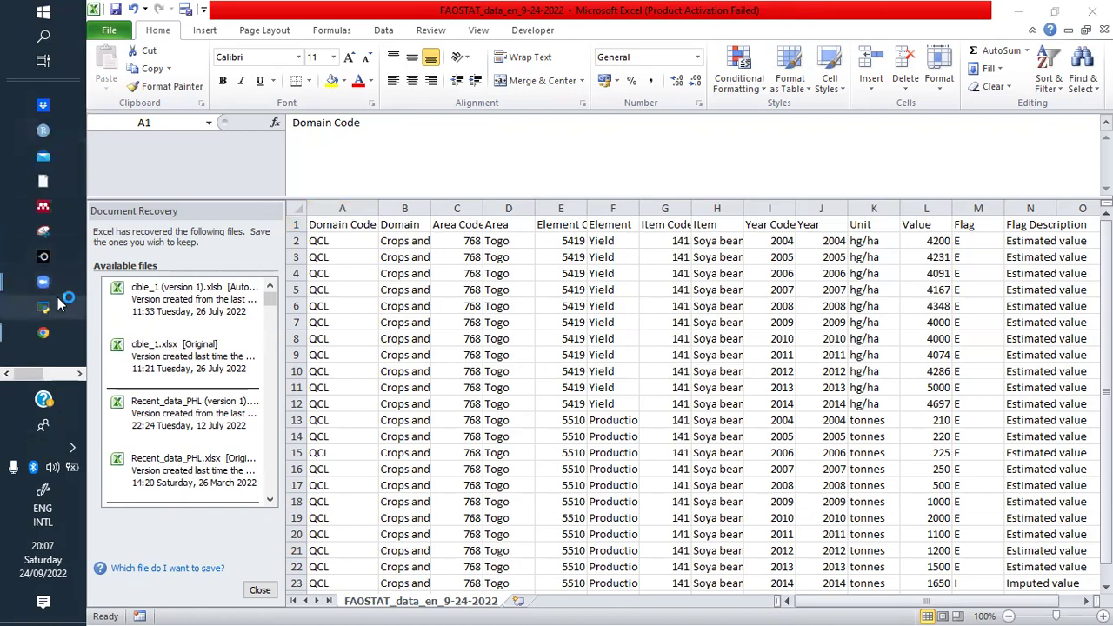
click(58, 335)
click(90, 333)
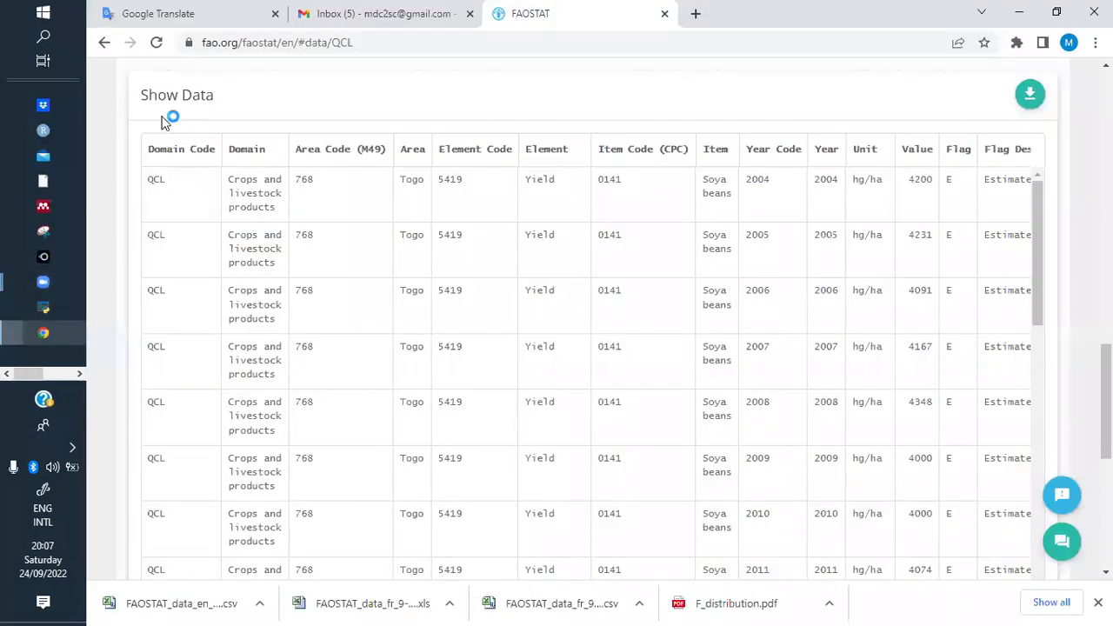
click(105, 43)
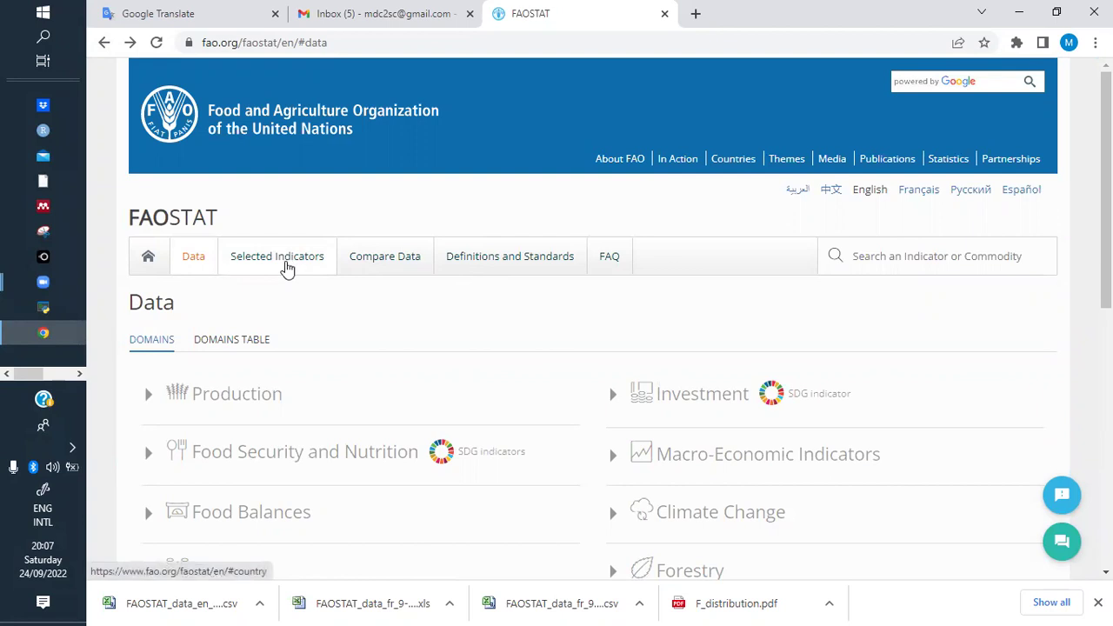
click(286, 269)
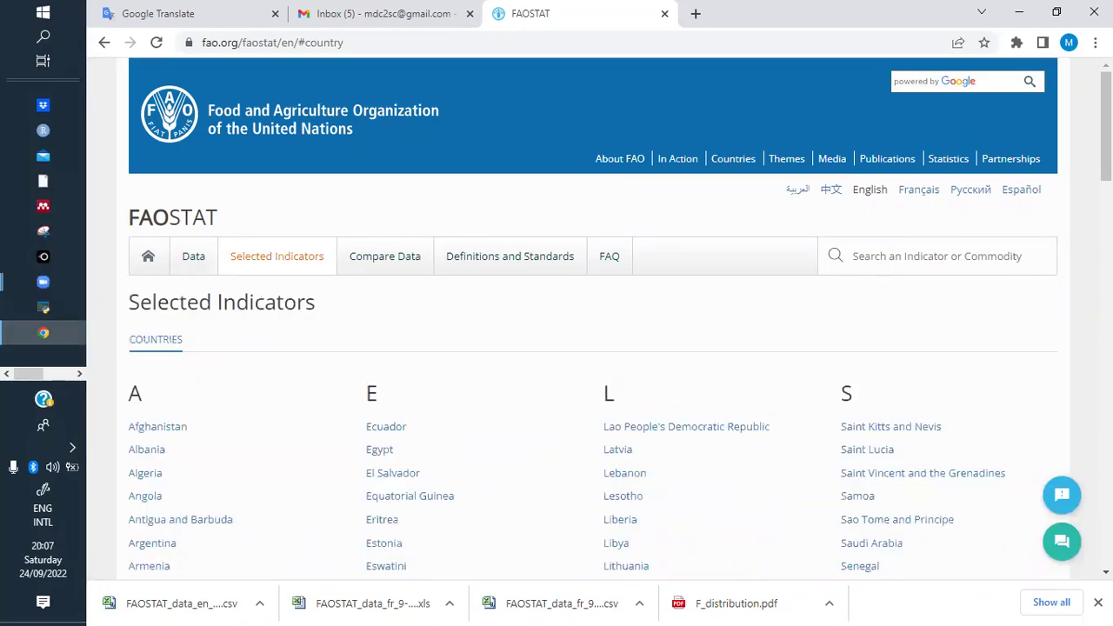
Open Senegal's selected indicators page and look over its map and list of topics
scroll(599, 321, down, 4)
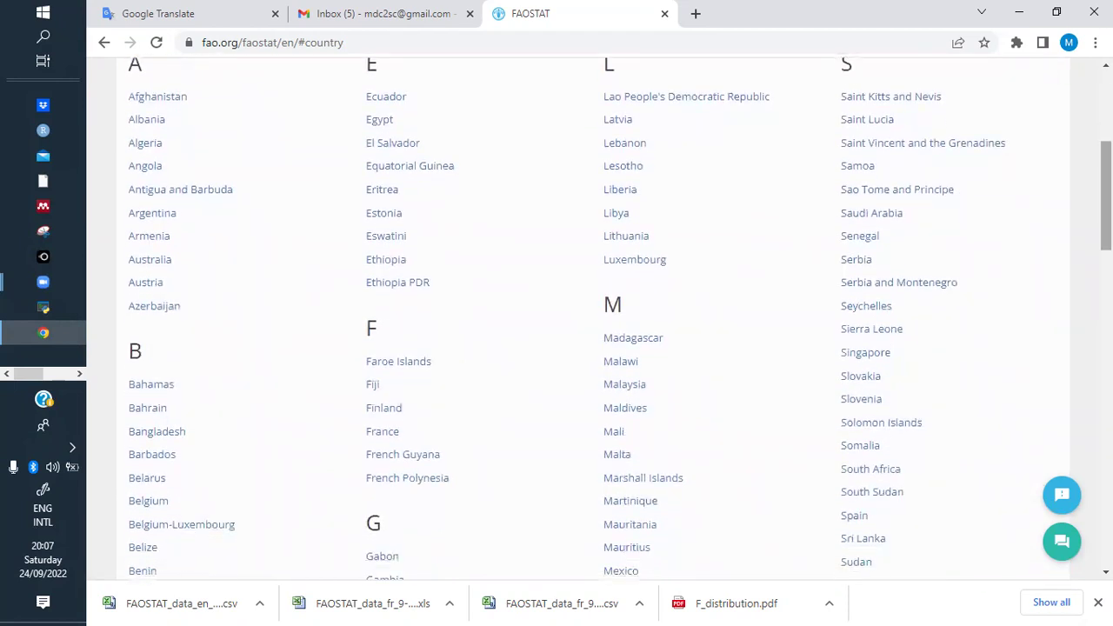
click(857, 239)
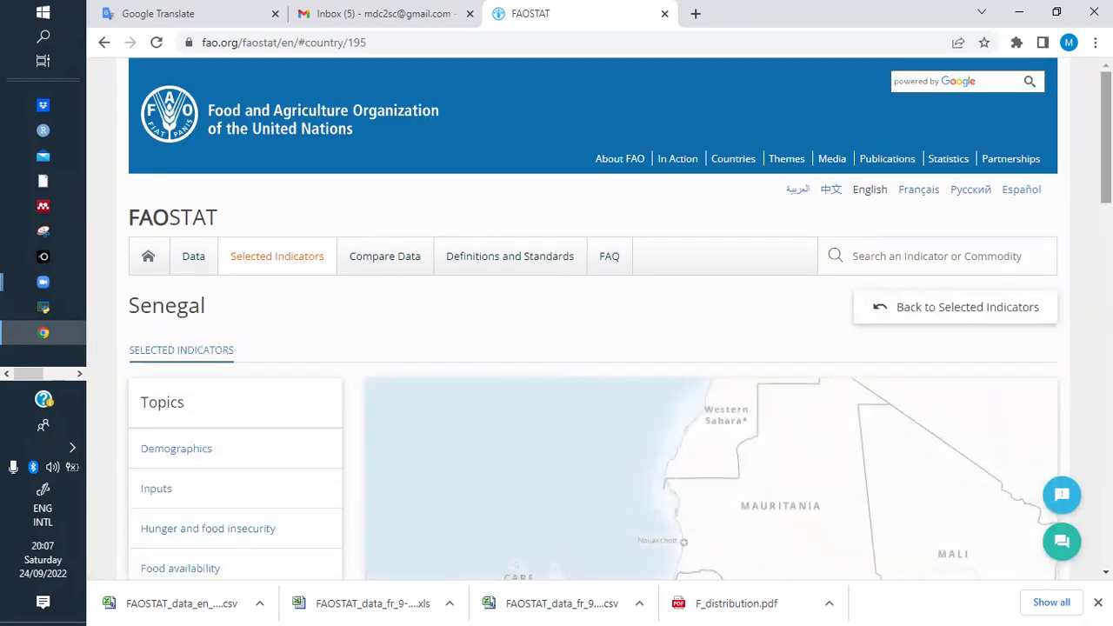
scroll(591, 348, down, 4)
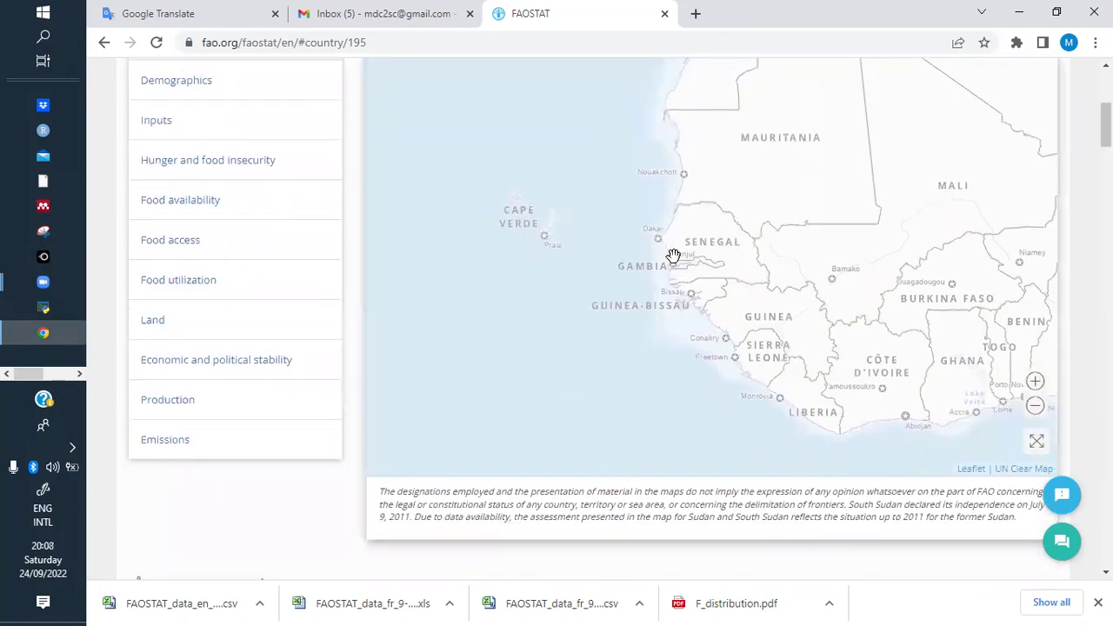
scroll(206, 258, up, 3)
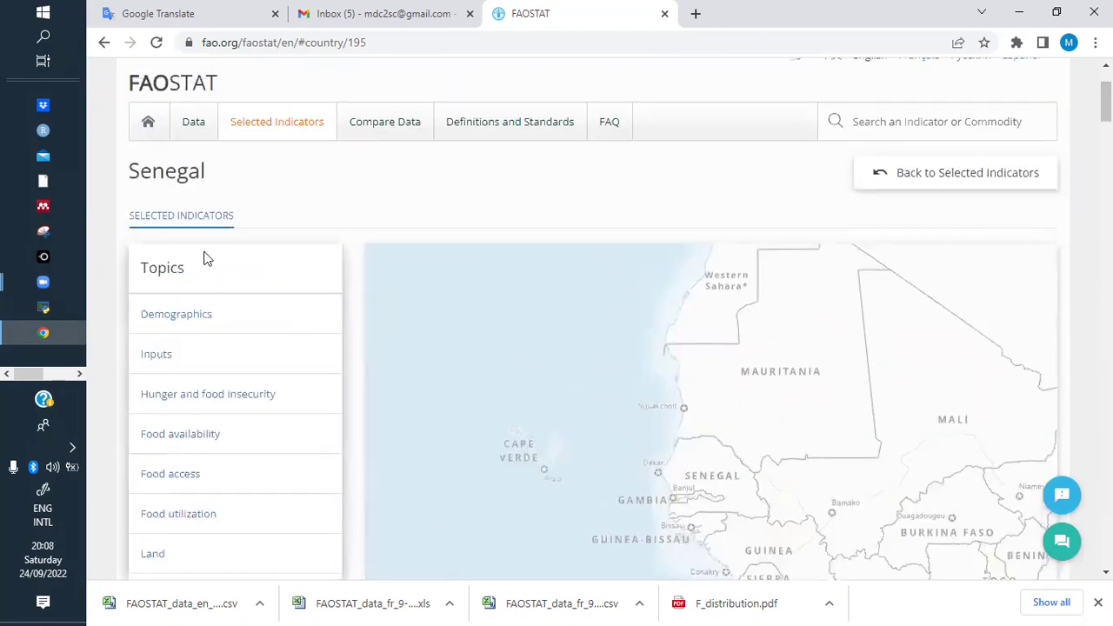
Examine Senegal's charts from the Demographics topic through Inputs, Hunger and food insecurity, and Food availability
click(182, 316)
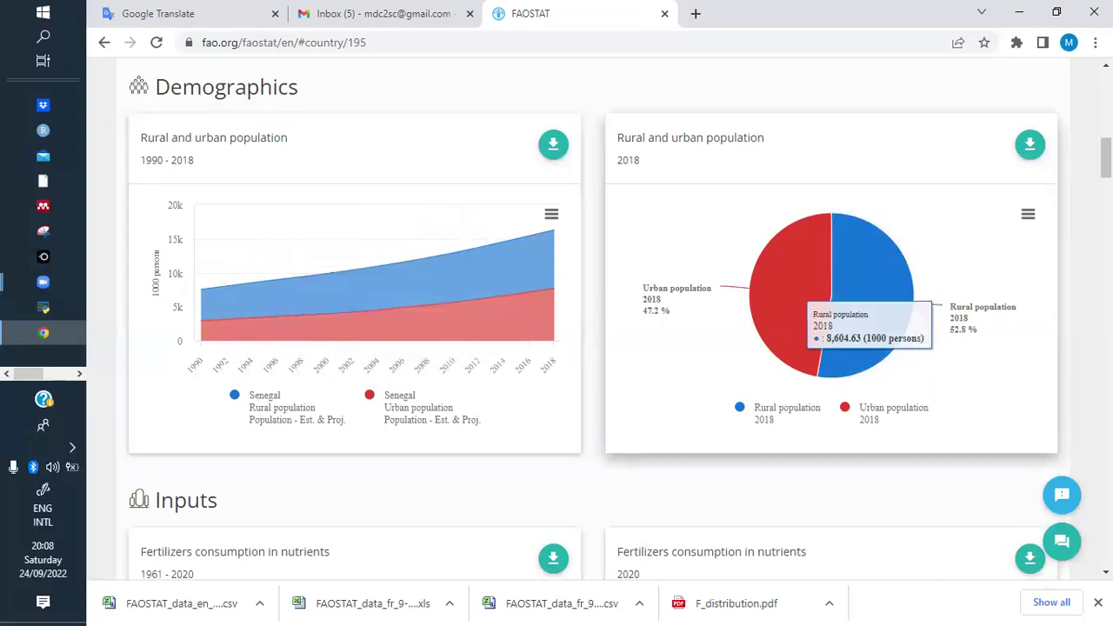
scroll(973, 366, down, 4)
scroll(1018, 261, up, 3)
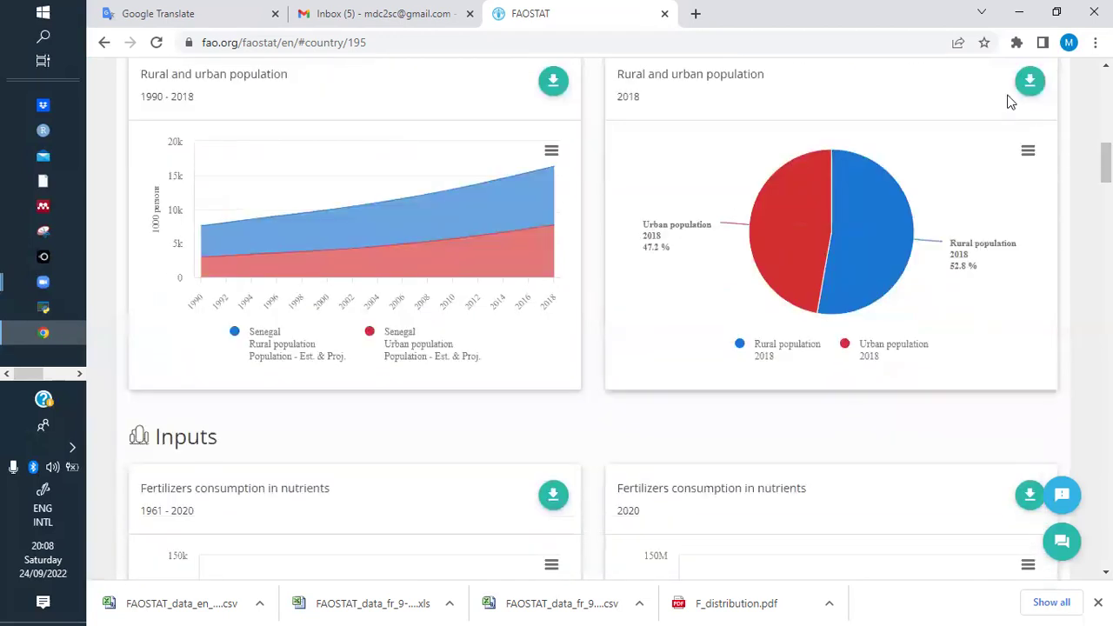
scroll(364, 429, down, 4)
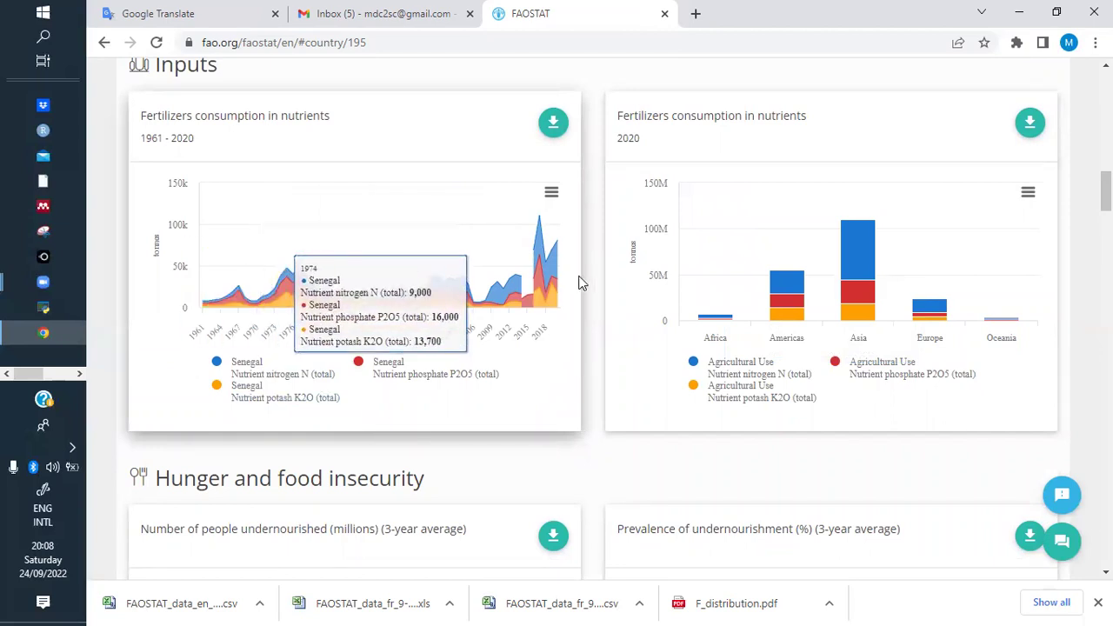
scroll(842, 345, down, 3)
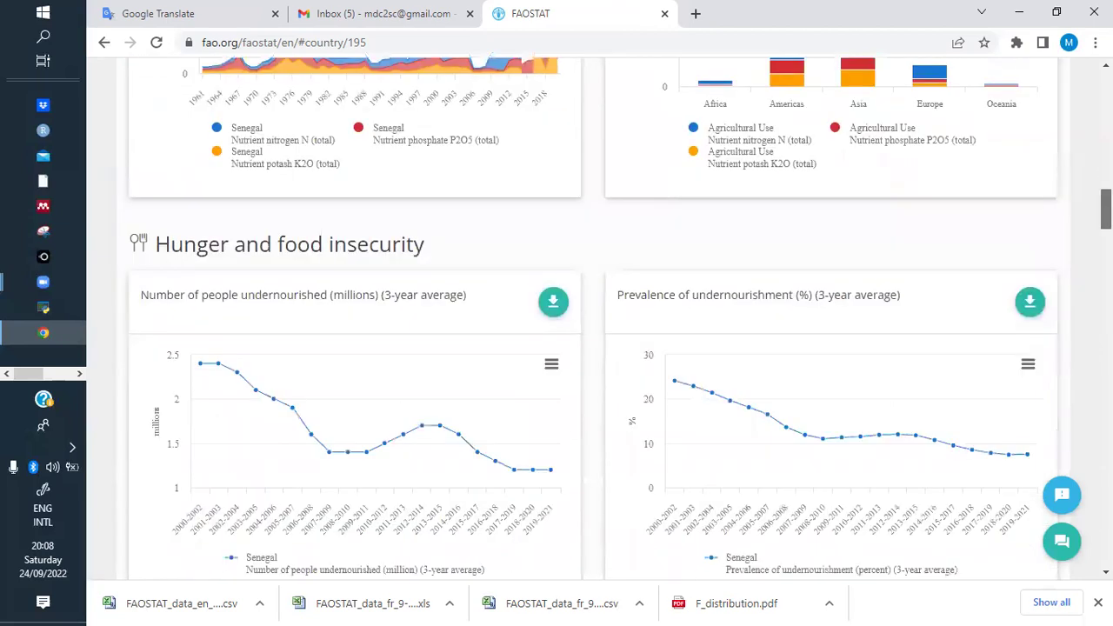
scroll(622, 277, down, 1)
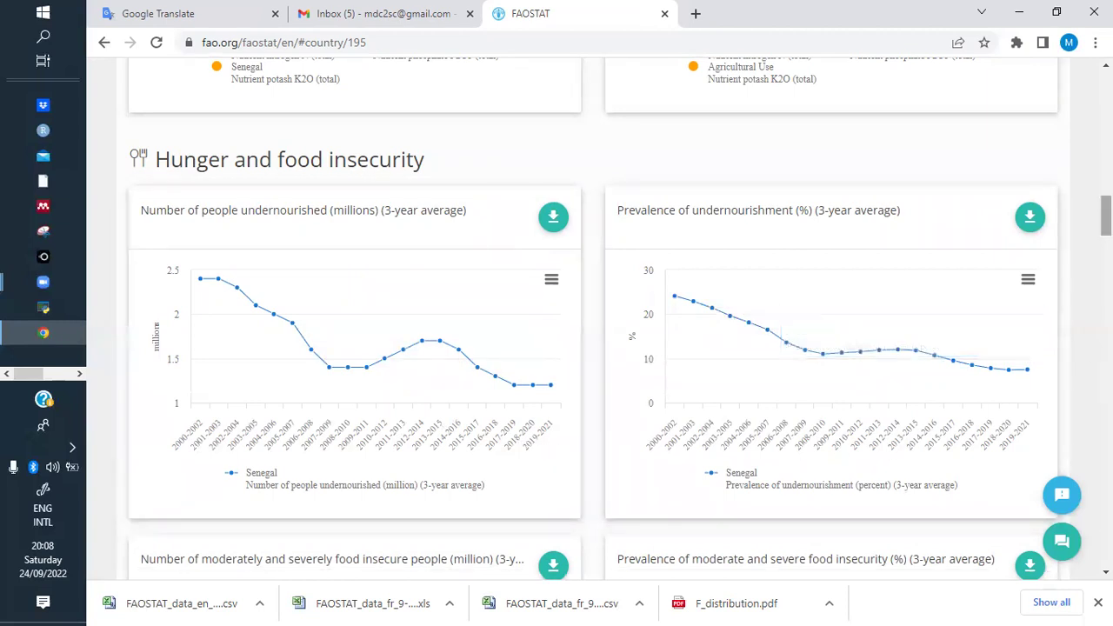
scroll(547, 406, down, 5)
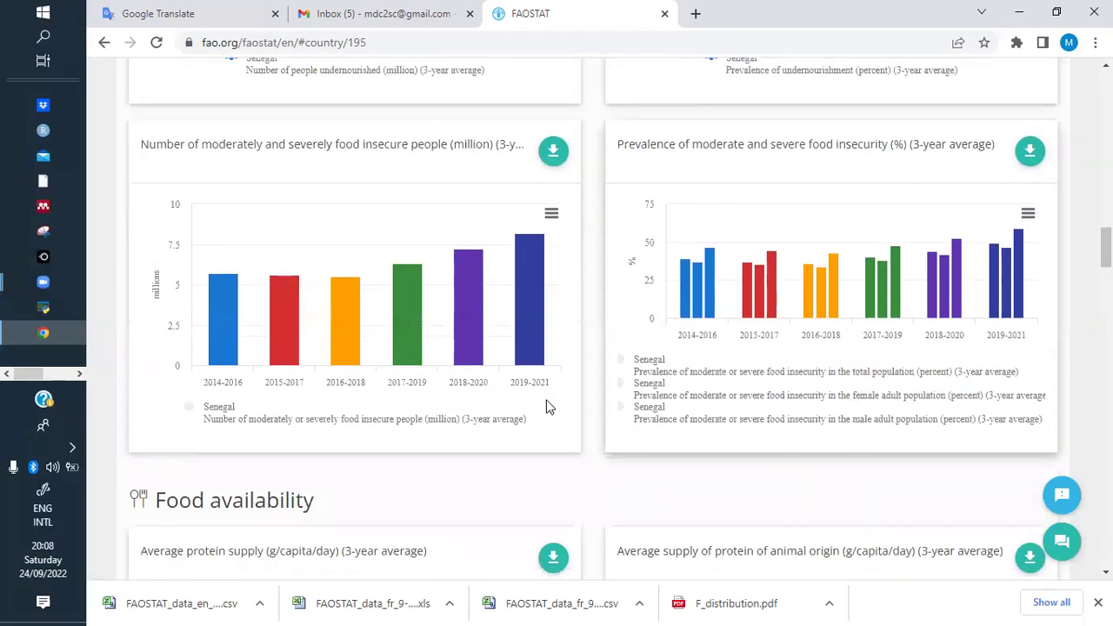
scroll(546, 406, down, 6)
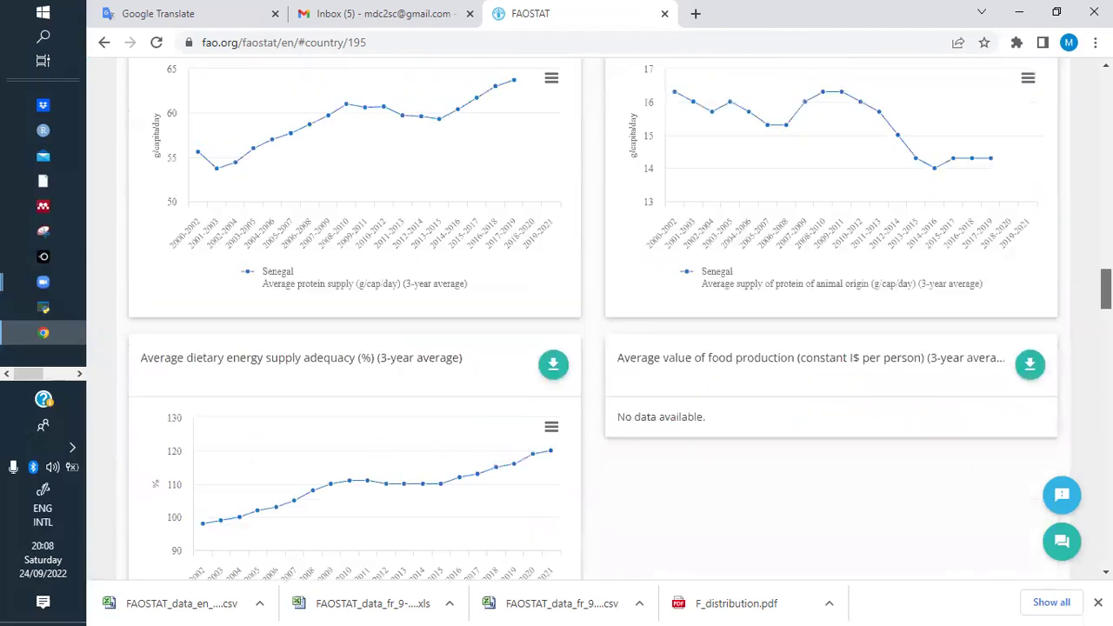
scroll(618, 318, up, 20)
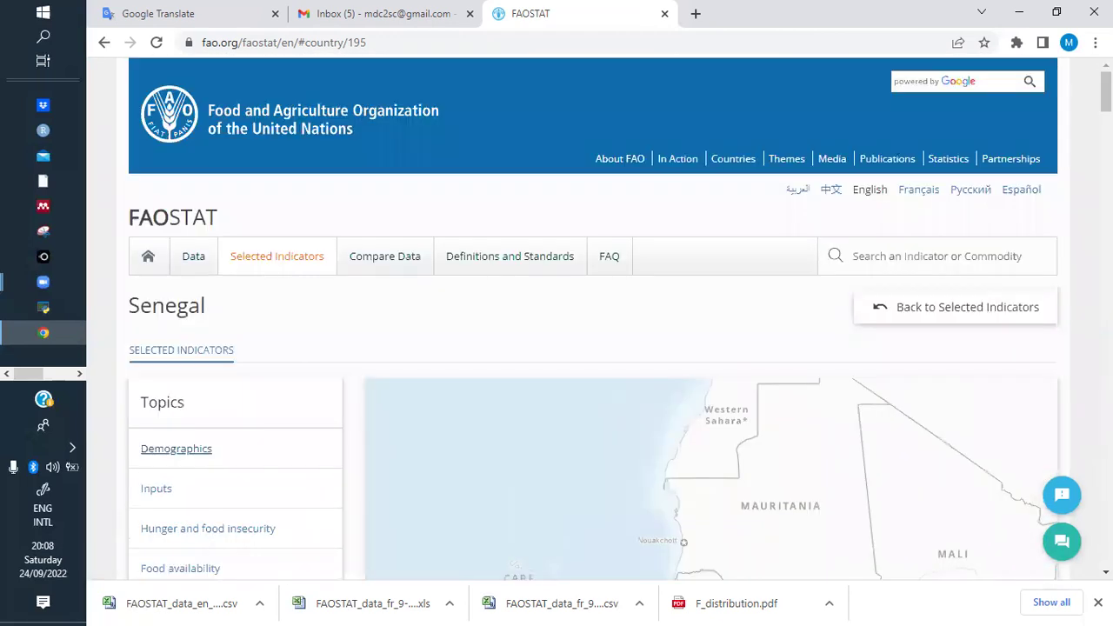